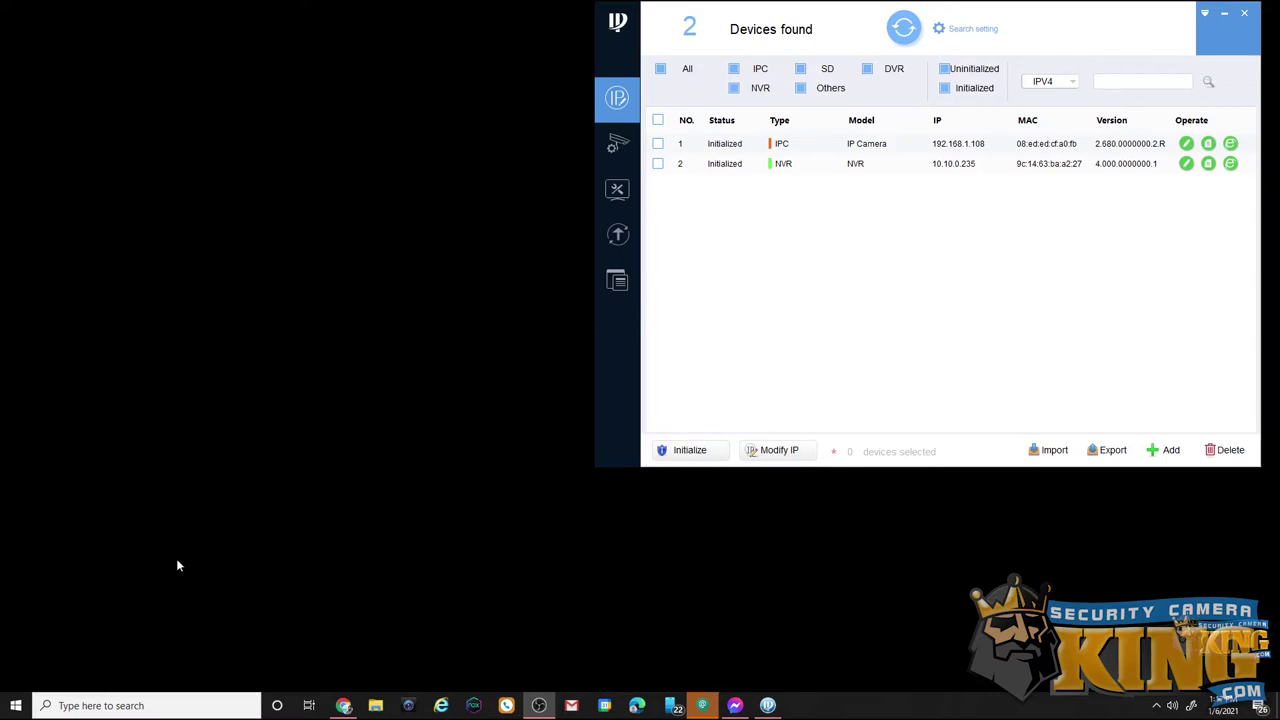
Start a Windows search for the command-line program, cmd
click(95, 705)
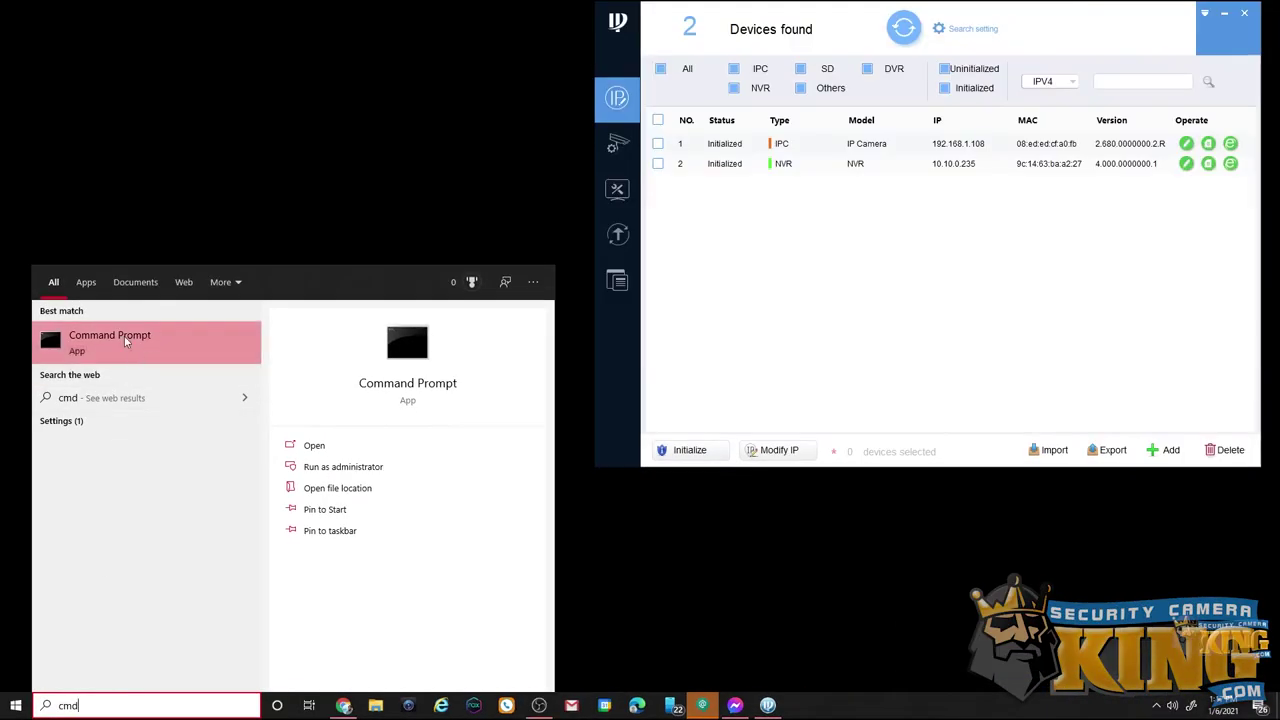
Open Command Prompt and run ipconfig to show the 10.10.0.117 address and 10.10.0.1 gateway
click(157, 338)
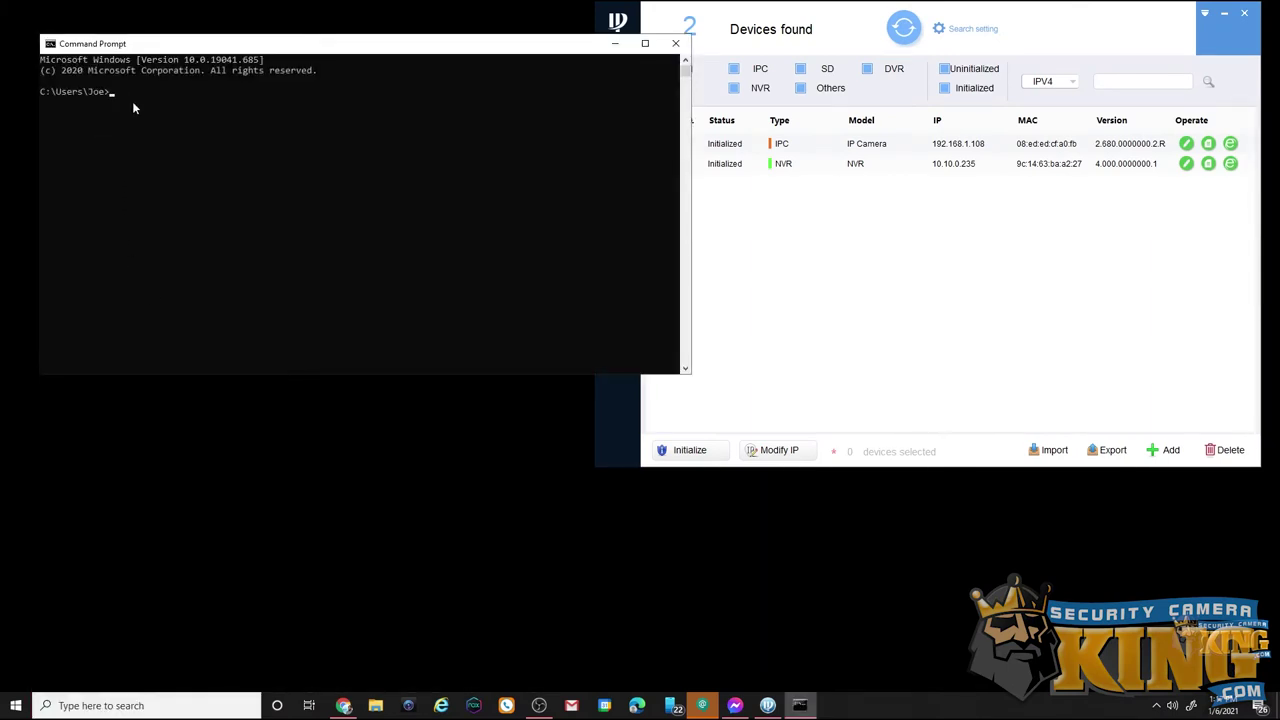
text(ipconfig)
key(Return)
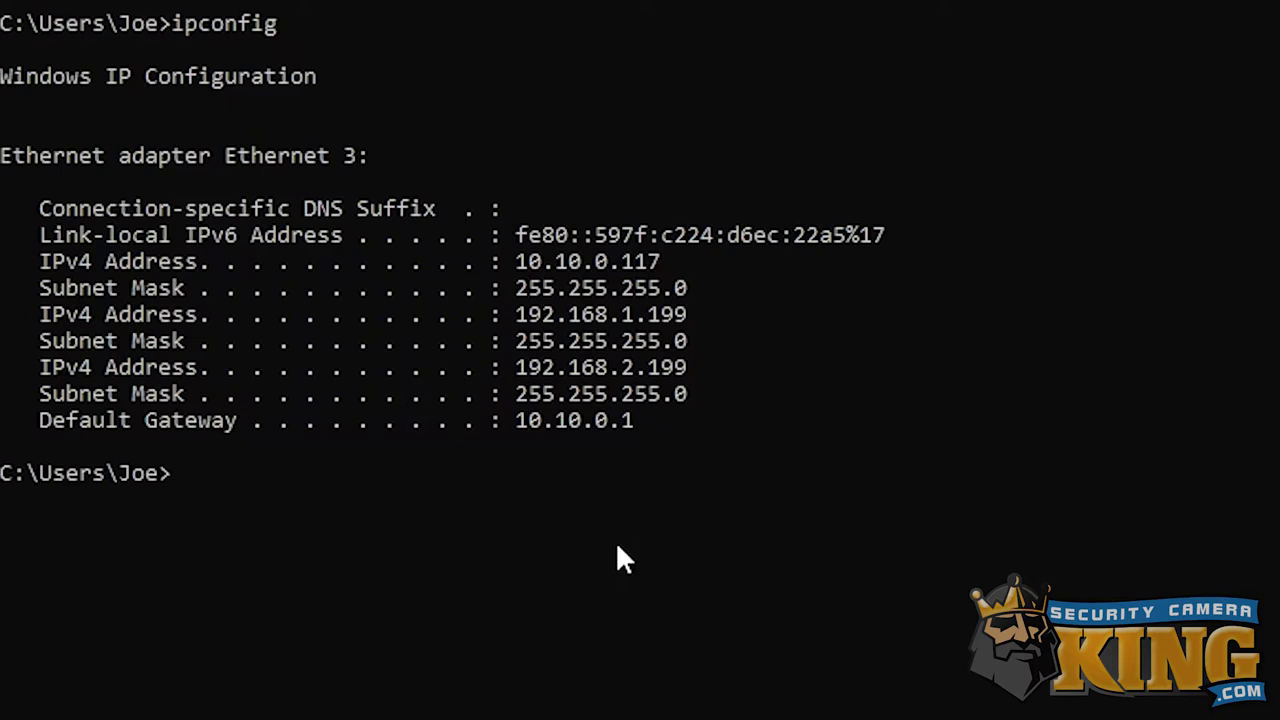
text(ping)
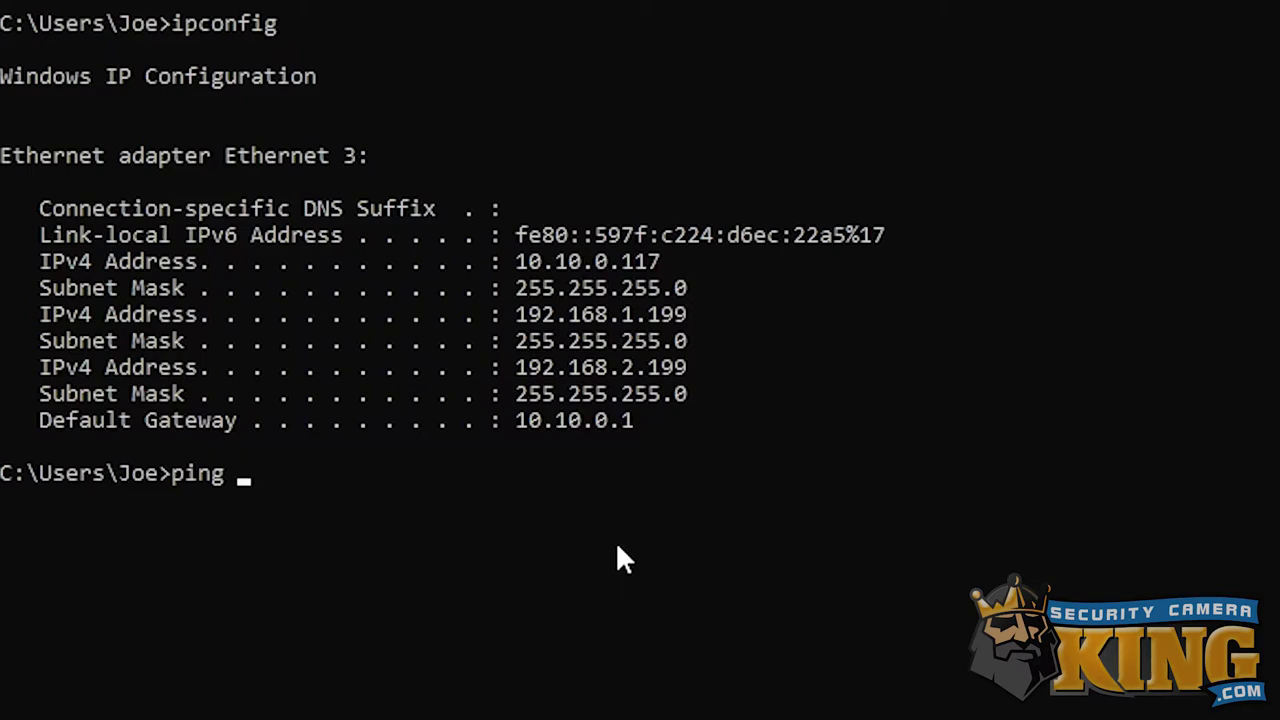
Ping 10.10.0.101, then 10.10.0.201, confirming 10.10.0.201 gets no reply
text(10.10.0)
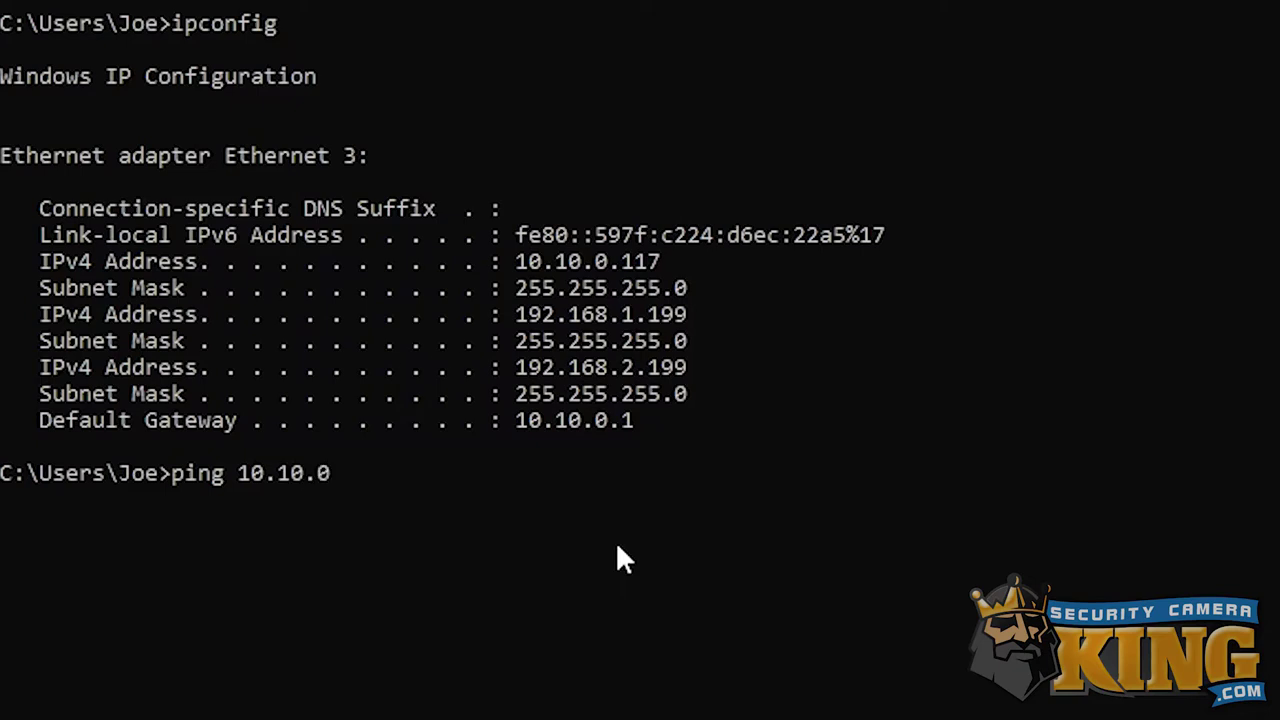
text(.101)
key(Return)
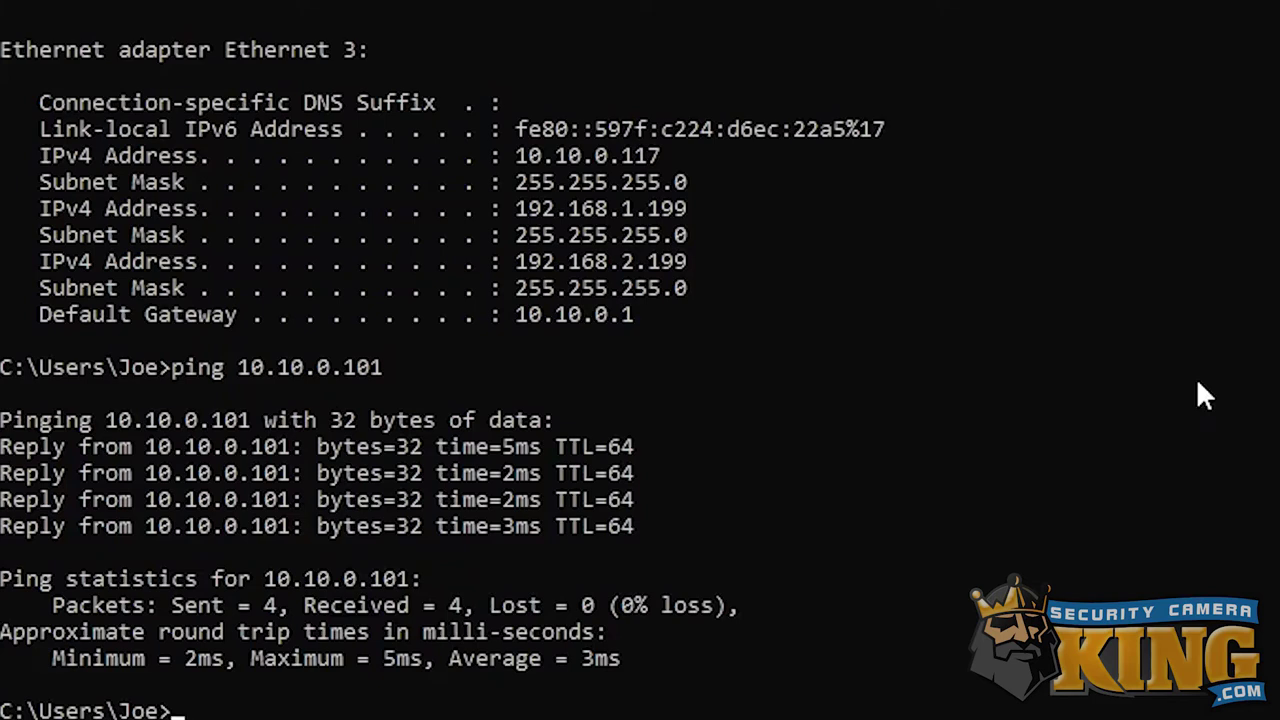
key(Up)
key(BackSpace)
key(BackSpace)
key(BackSpace)
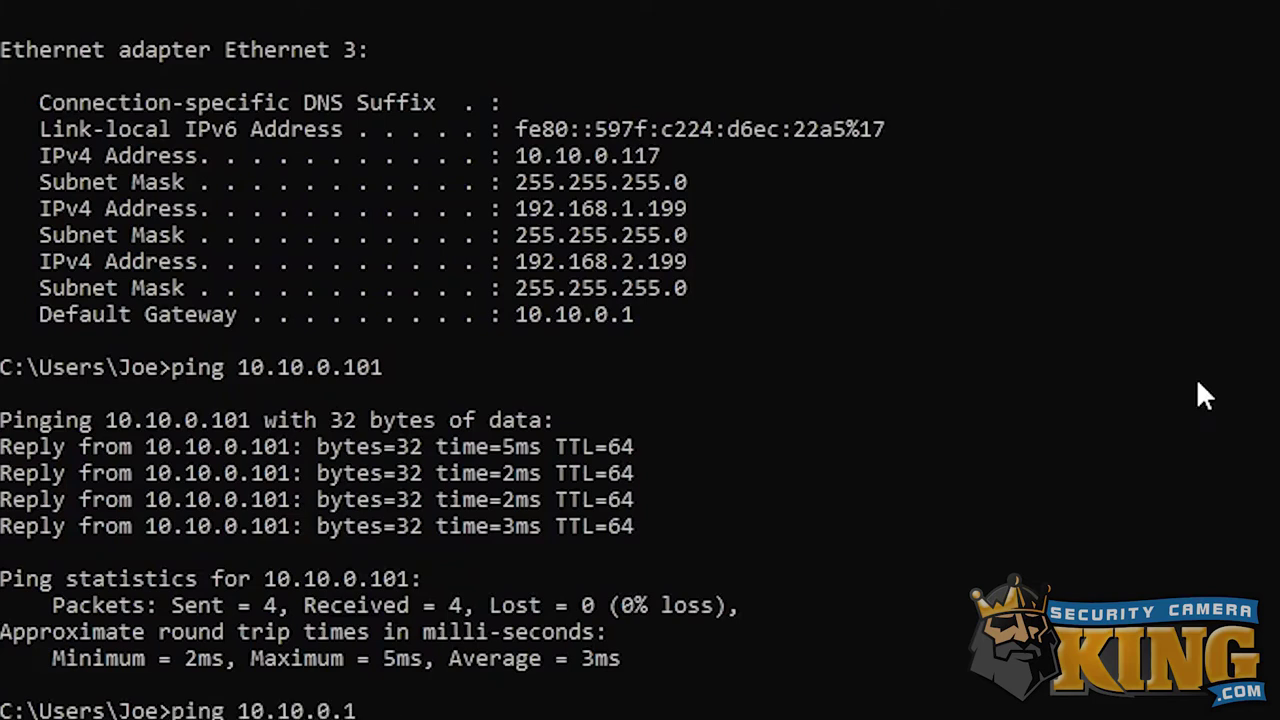
text(201)
key(Return)
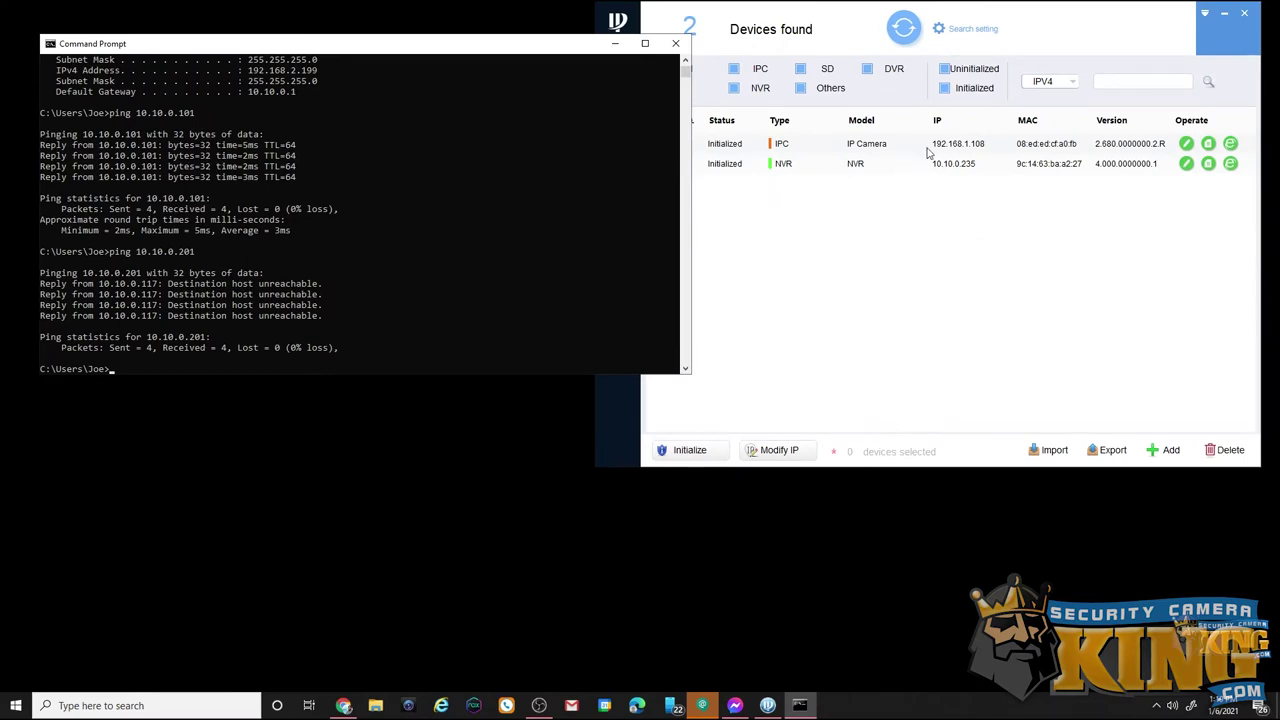
click(970, 29)
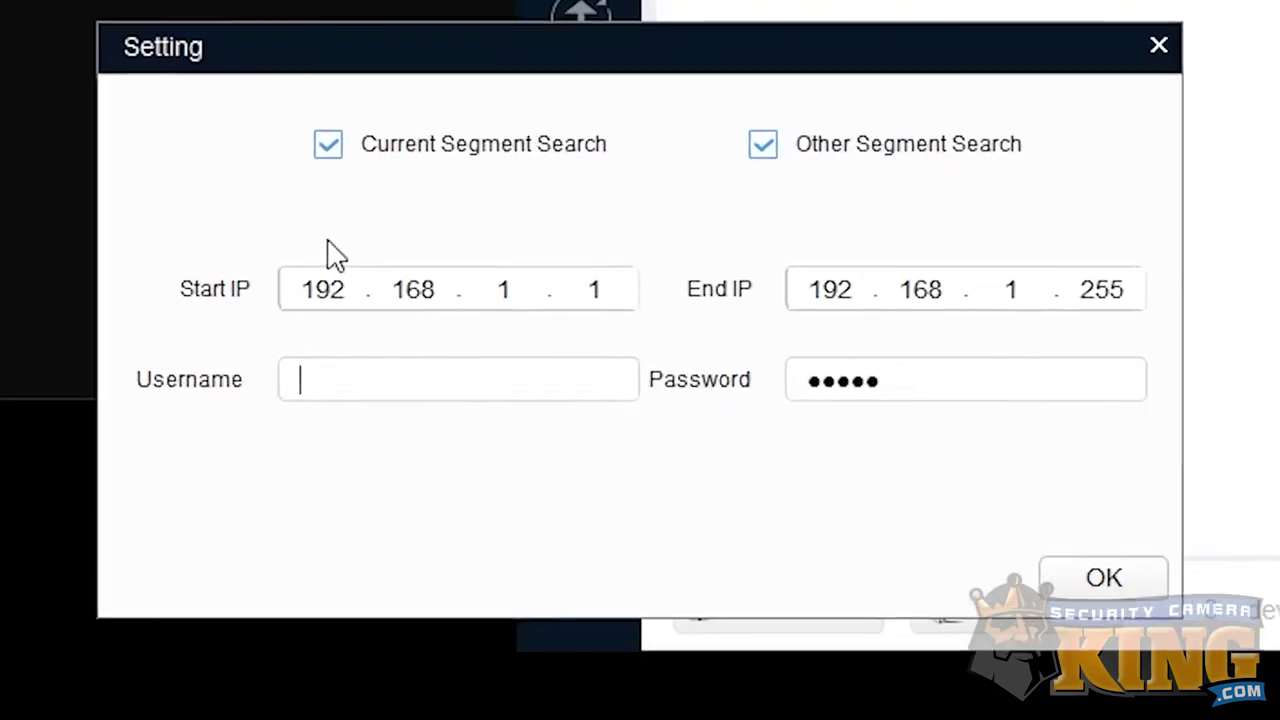
Enter the admin username and device password in search settings and search again
text(admin)
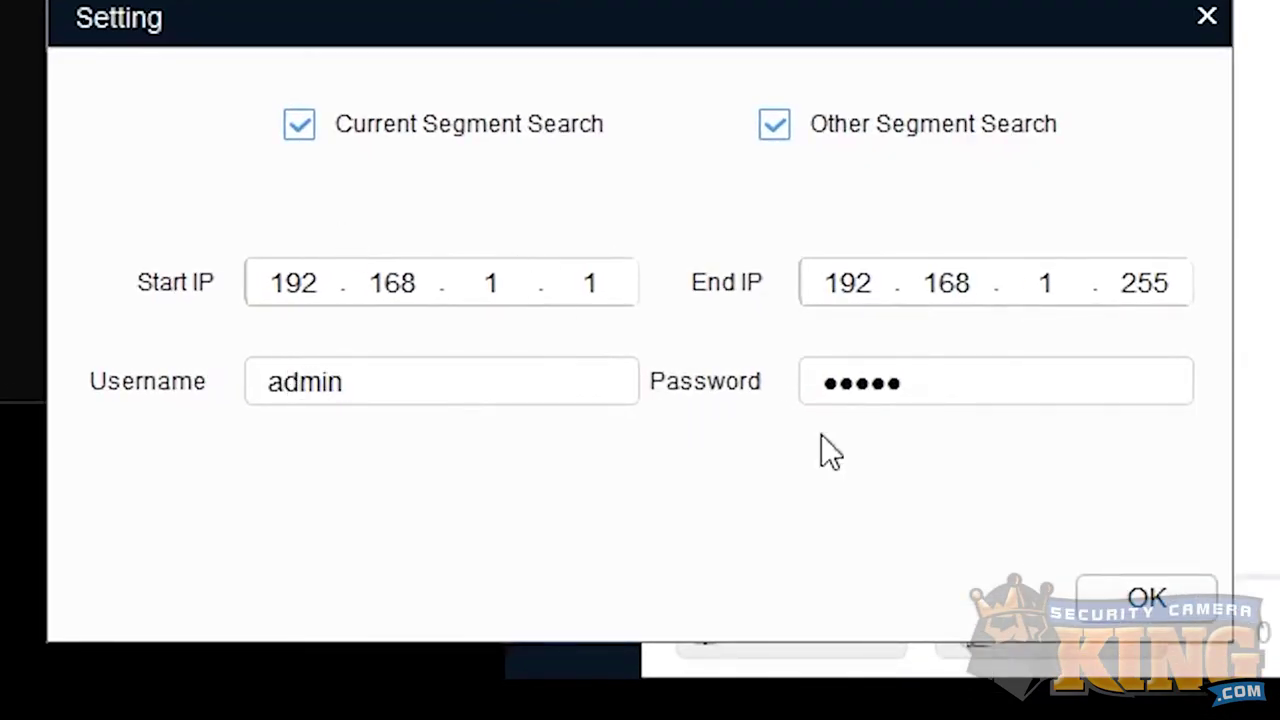
double_click(997, 389)
text(admin123)
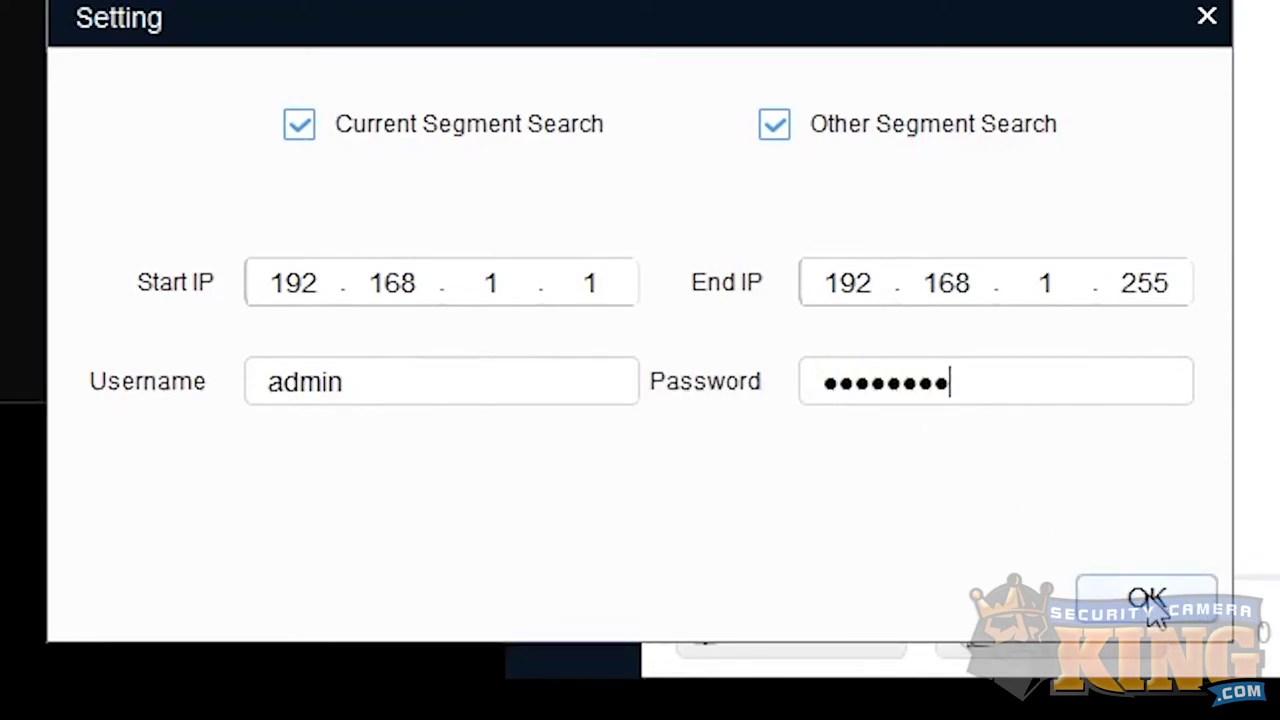
click(1147, 600)
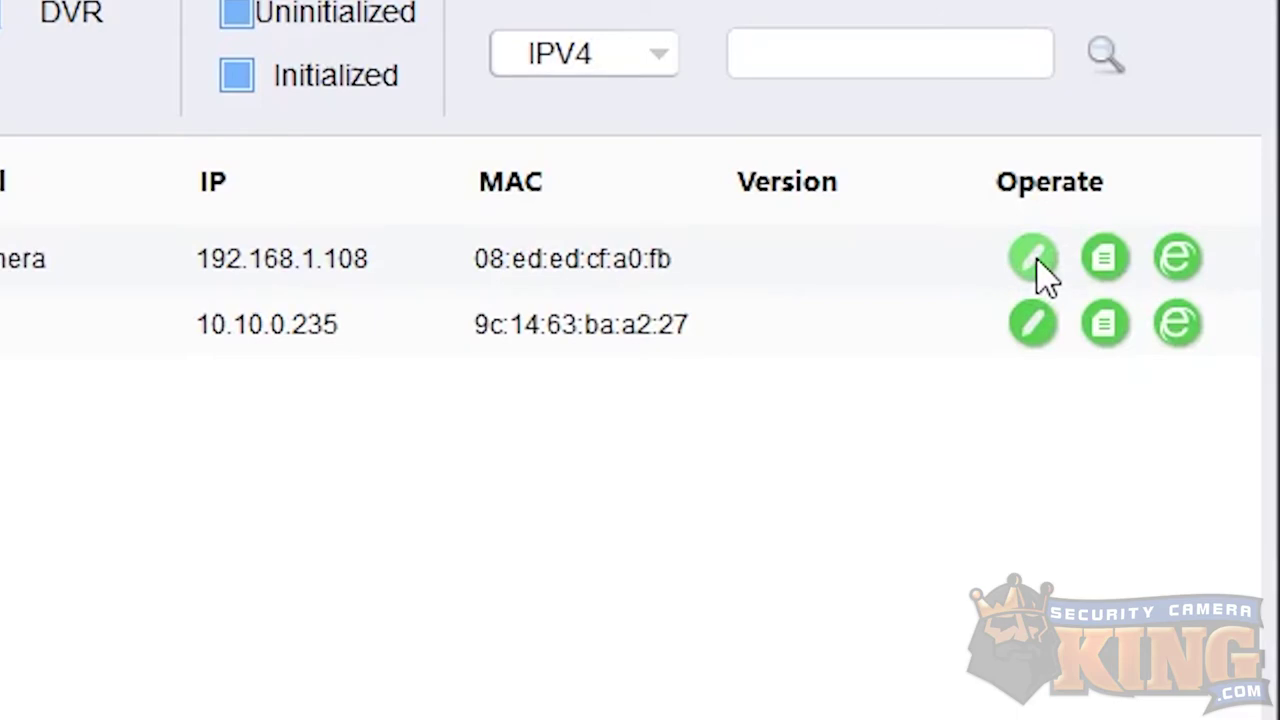
Set the camera to IP 10.10.0.201, mask 255.255.255.0, gateway 10.10.0.1, and refresh the list
click(1035, 270)
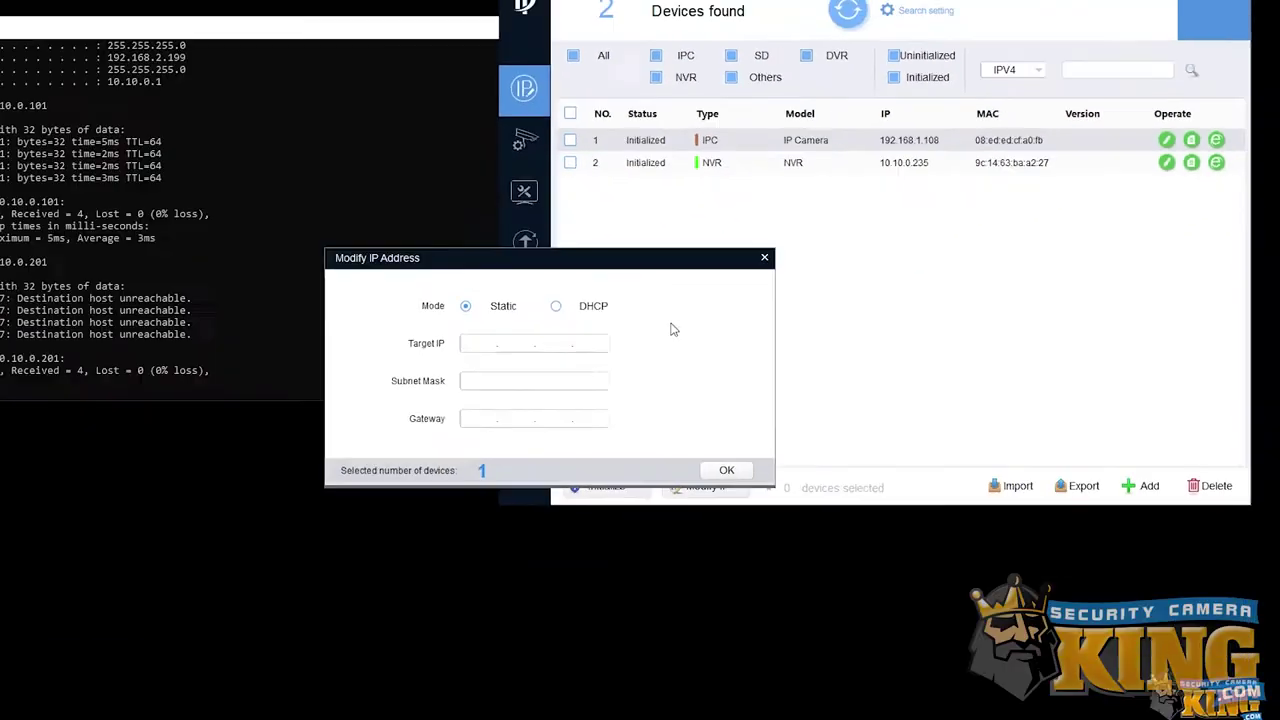
drag(443, 257, 481, 113)
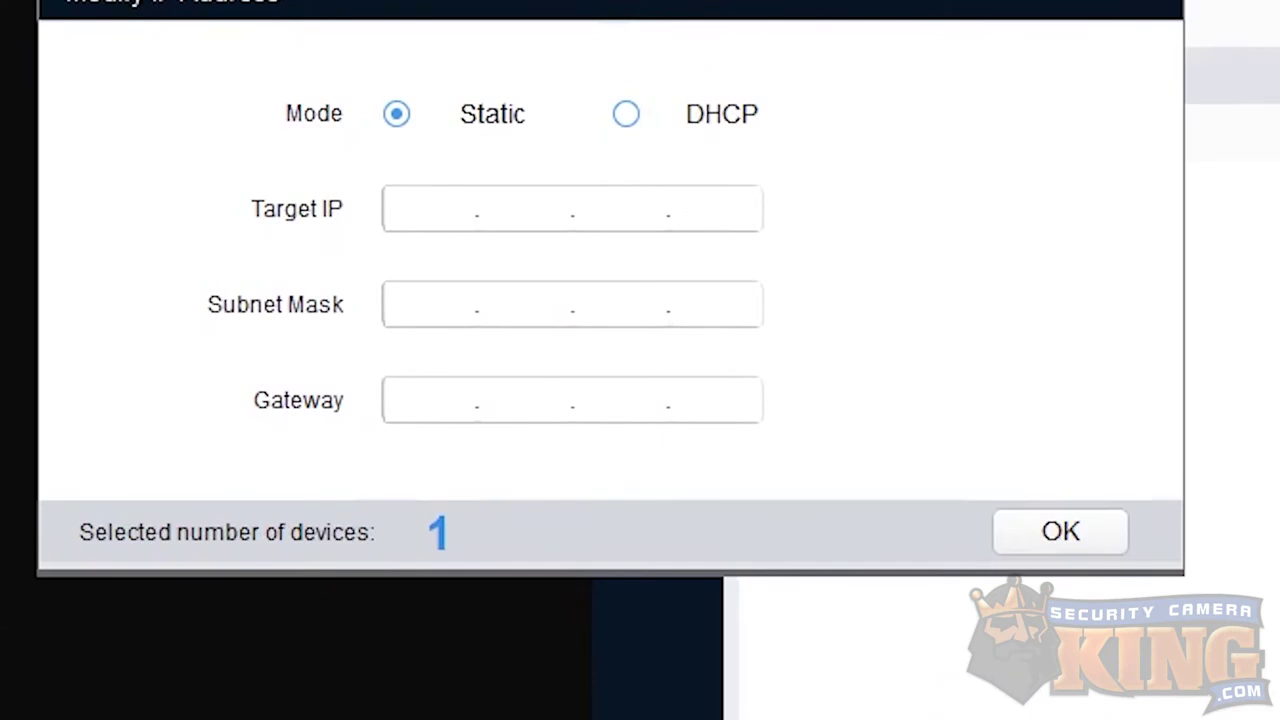
click(437, 205)
text(10.10.0.201)
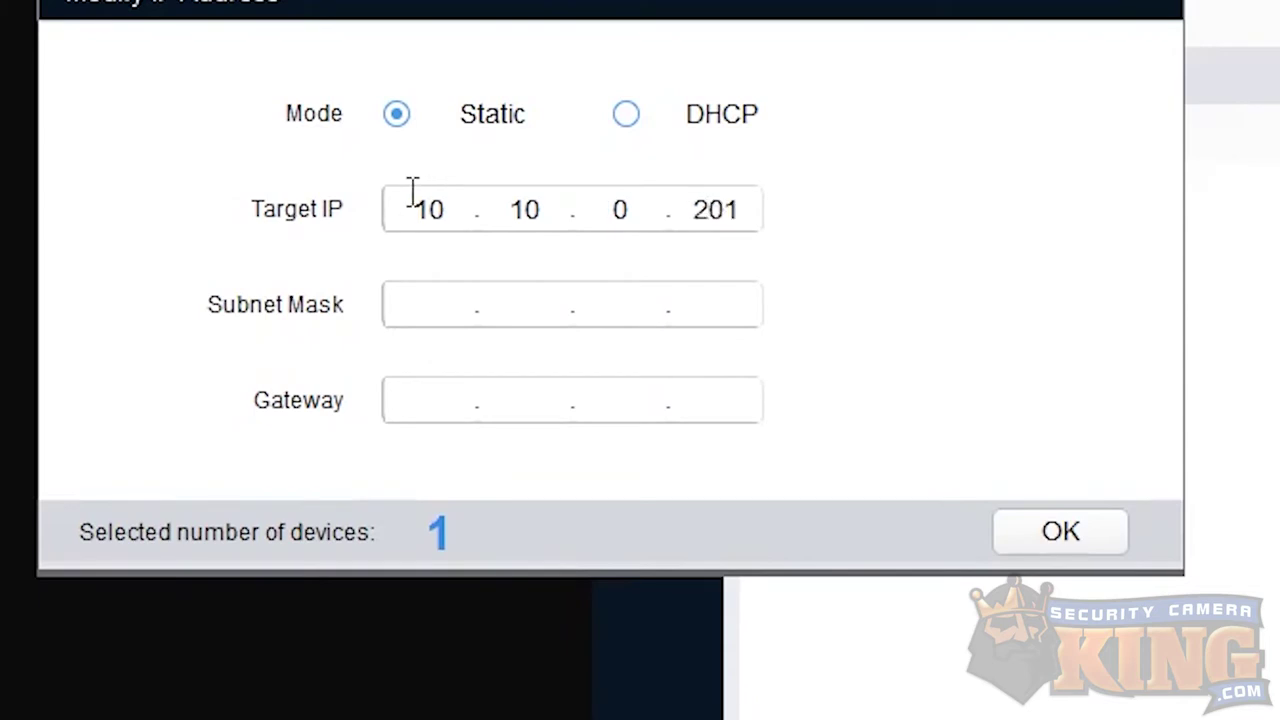
click(424, 297)
text(255.255.255.0)
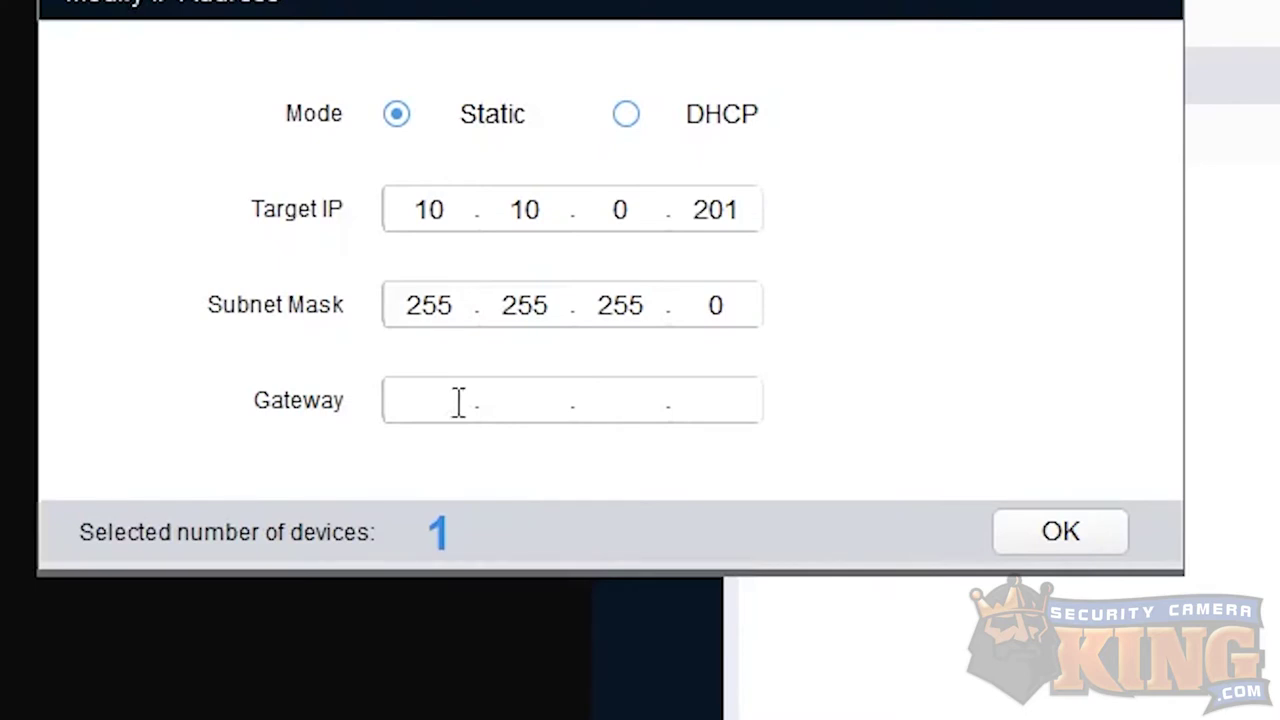
click(425, 412)
text(10.10.0.1)
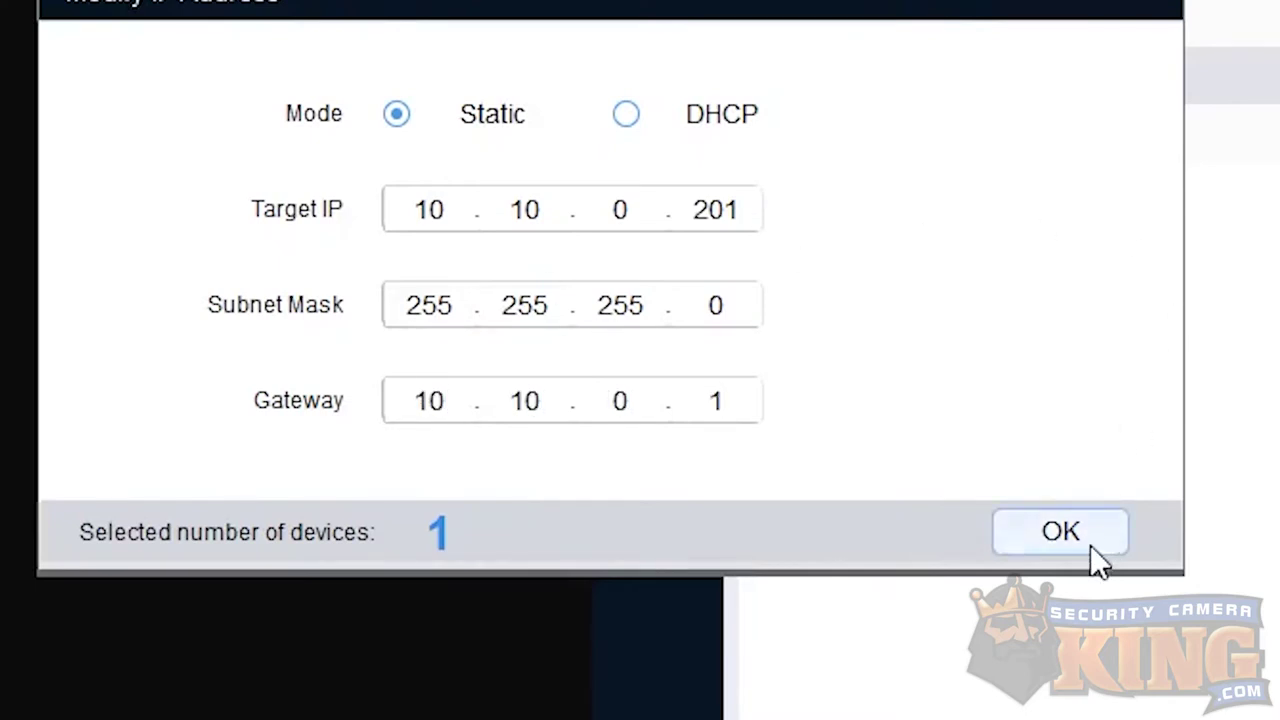
click(1093, 547)
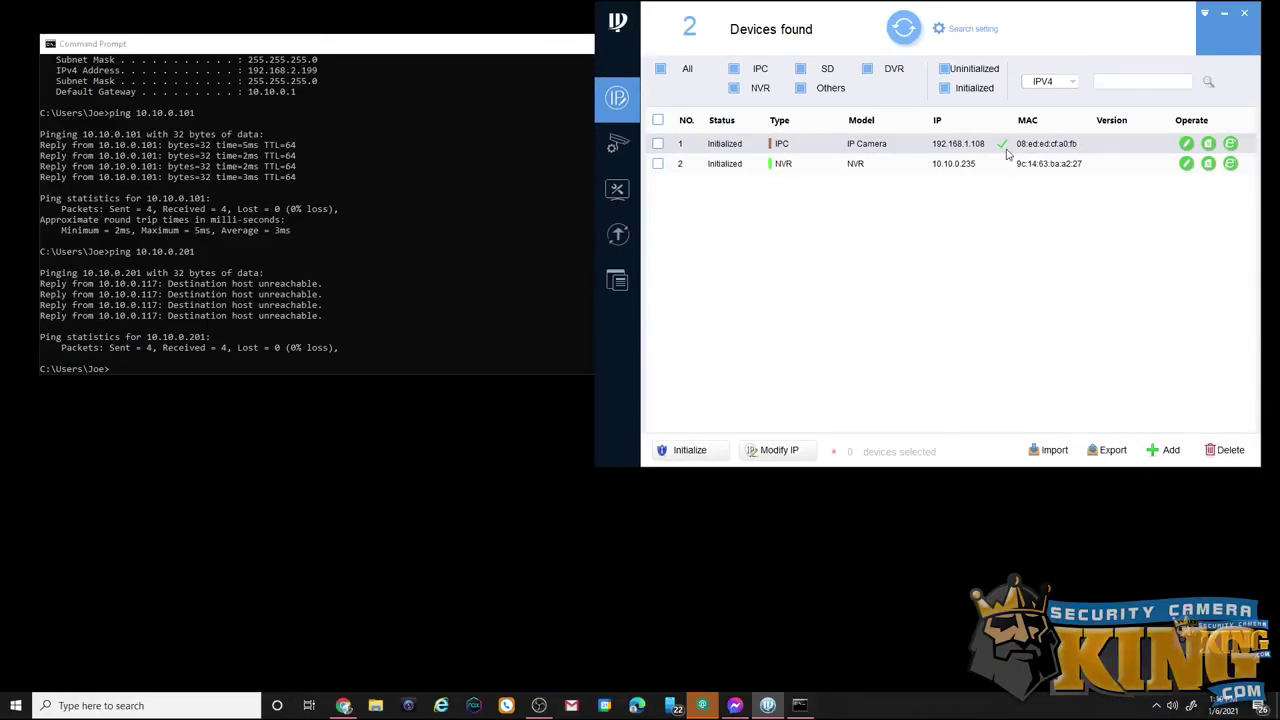
click(897, 35)
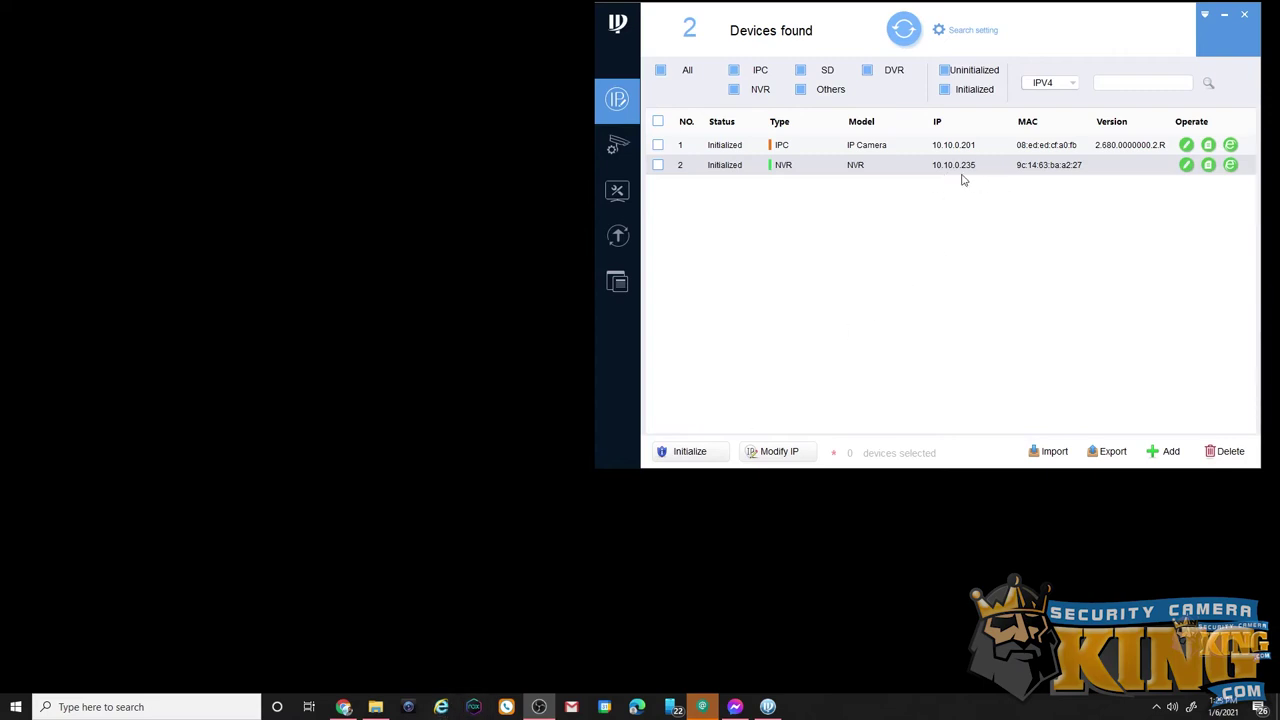
Log in to the NVR web page as admin and open camera management
click(1231, 165)
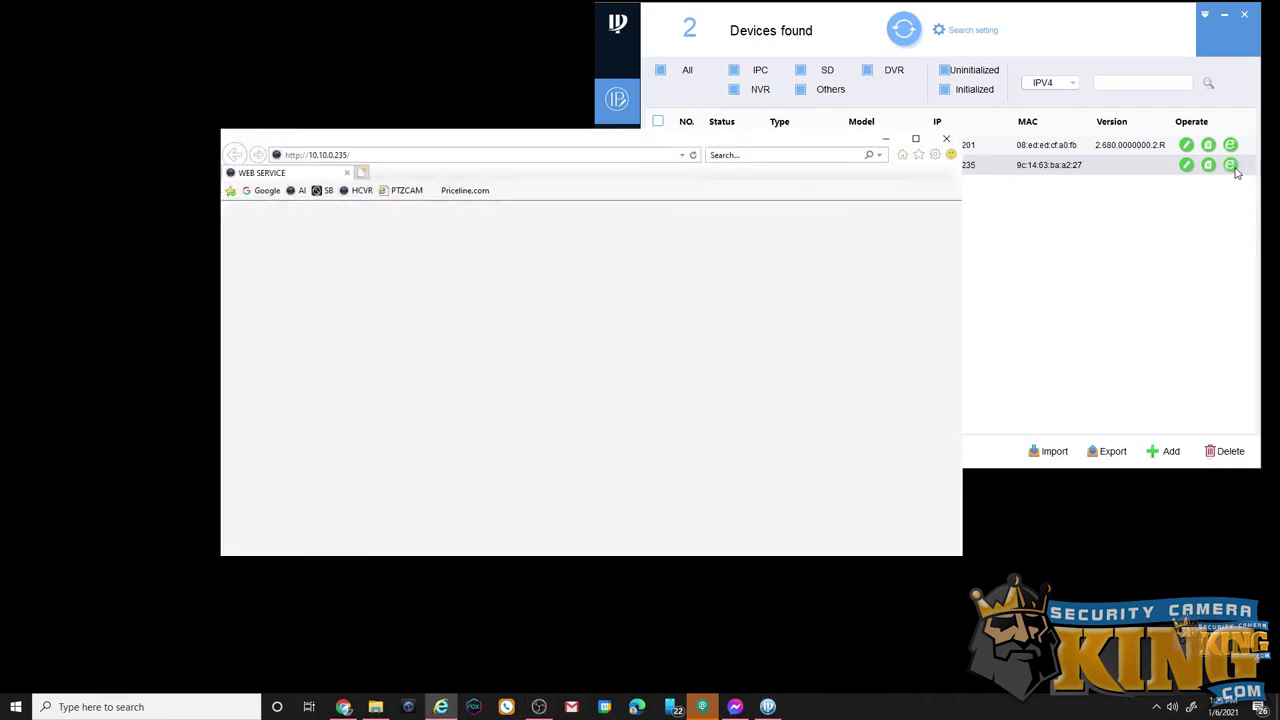
click(916, 139)
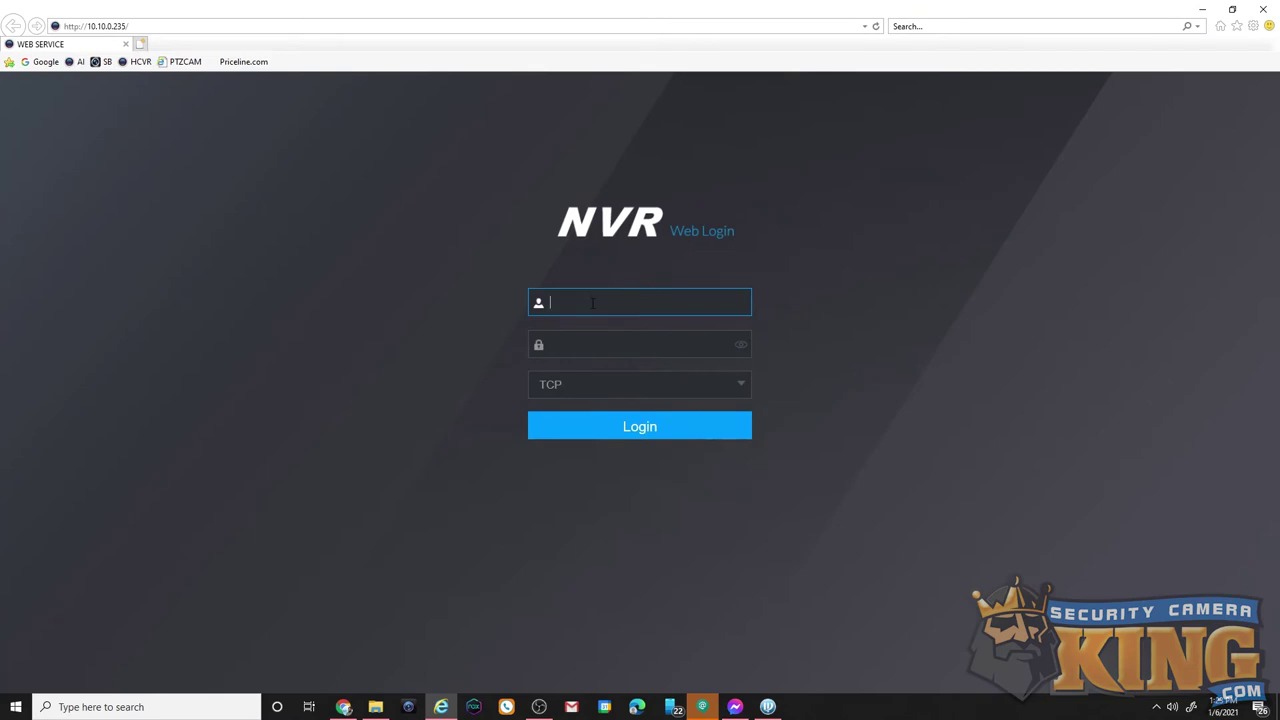
text(admin)
key(Tab)
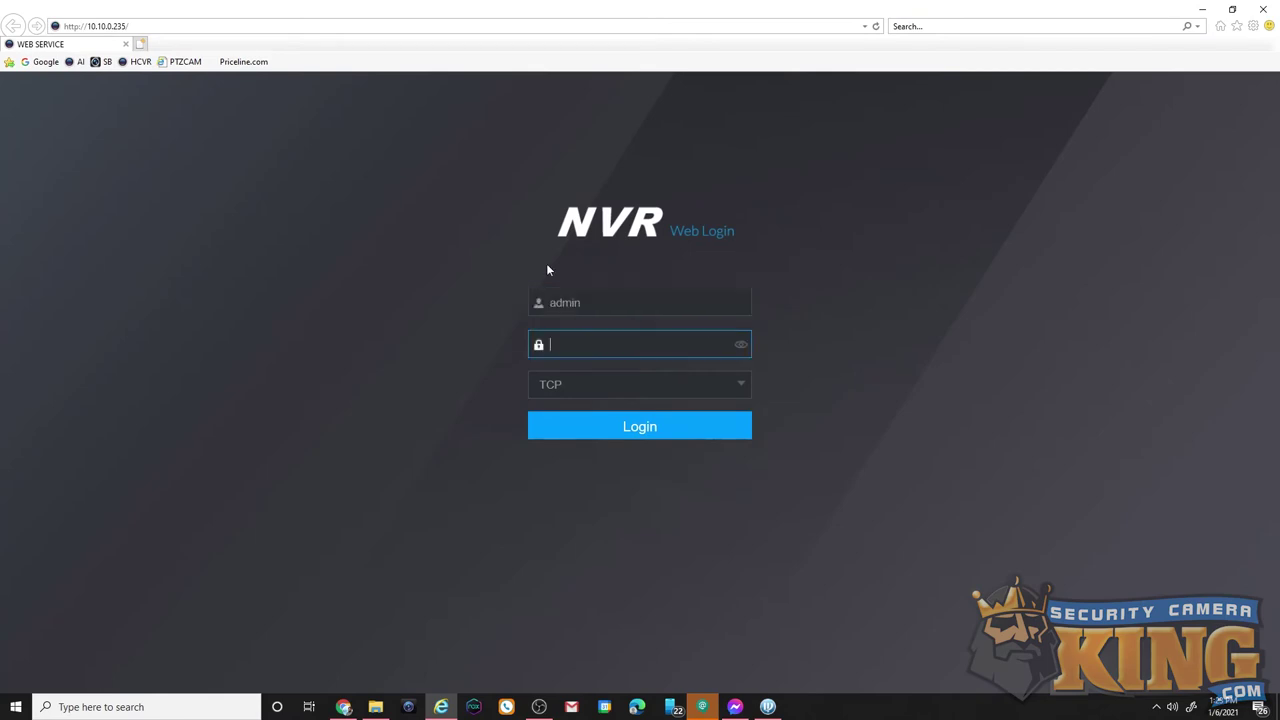
text(*********)
key(Return)
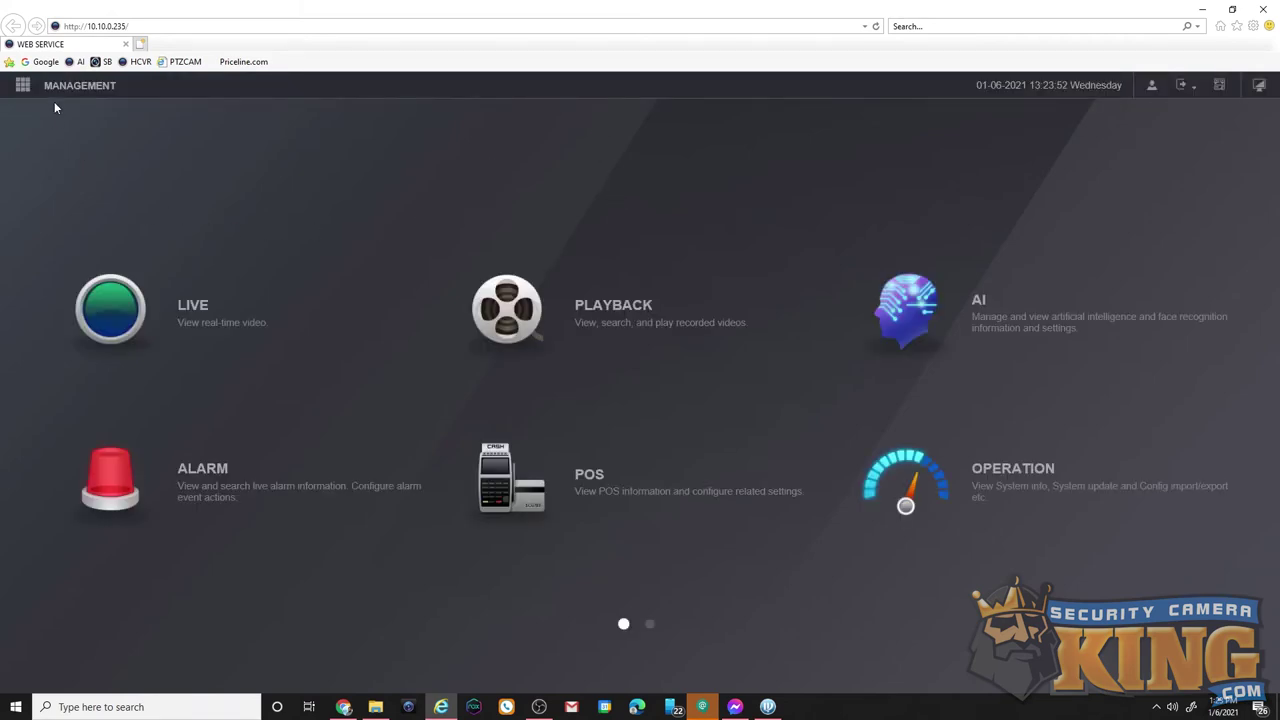
mouse_move(94, 94)
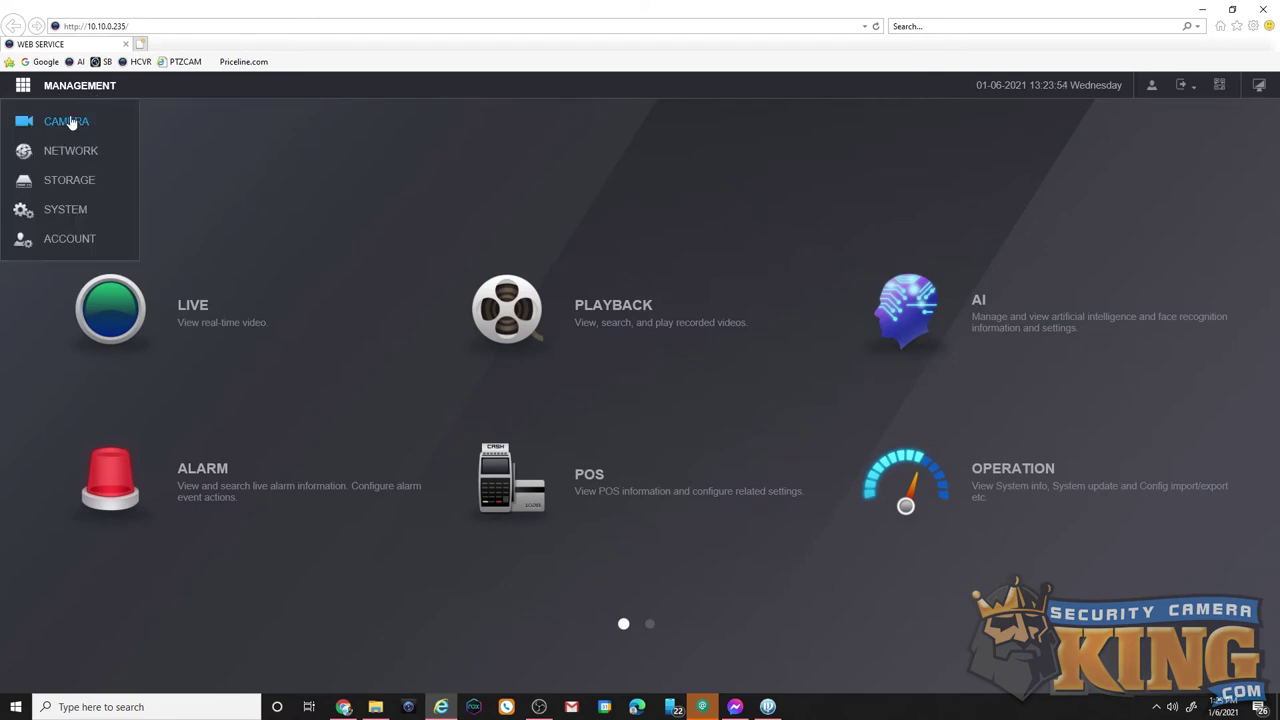
click(66, 128)
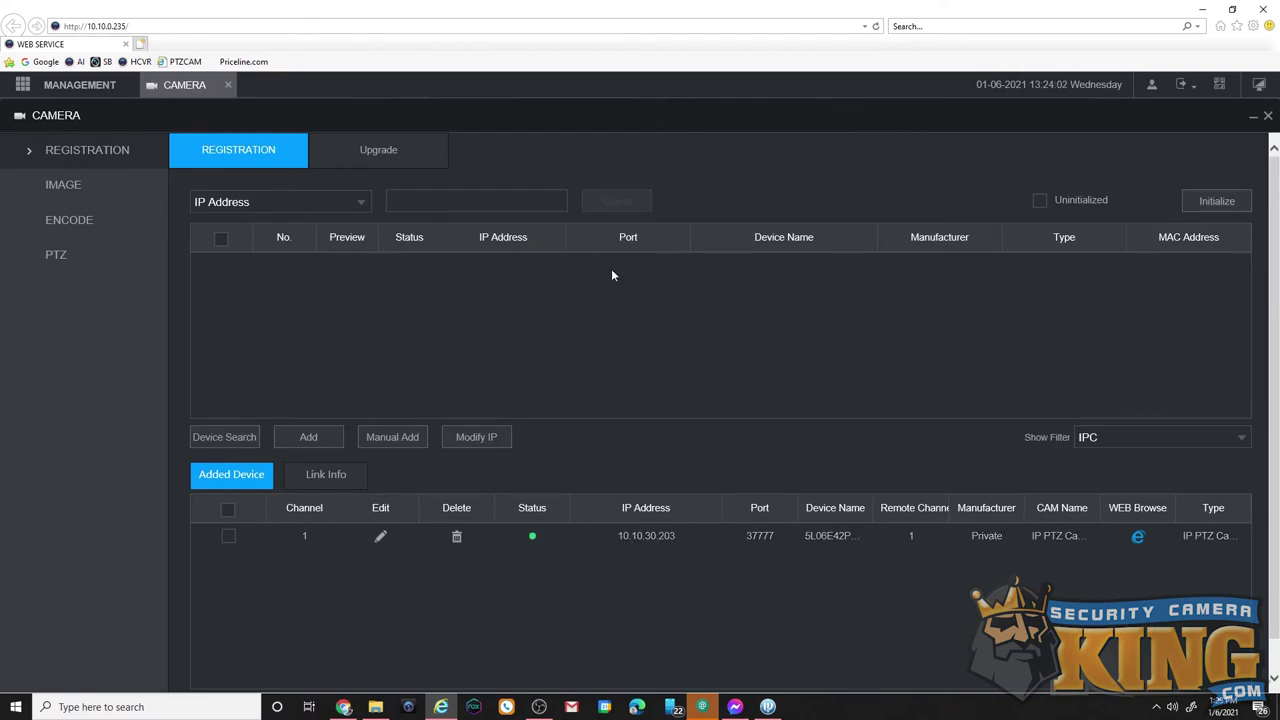
Run Device Search to find the camera at 10.10.0.201
click(225, 439)
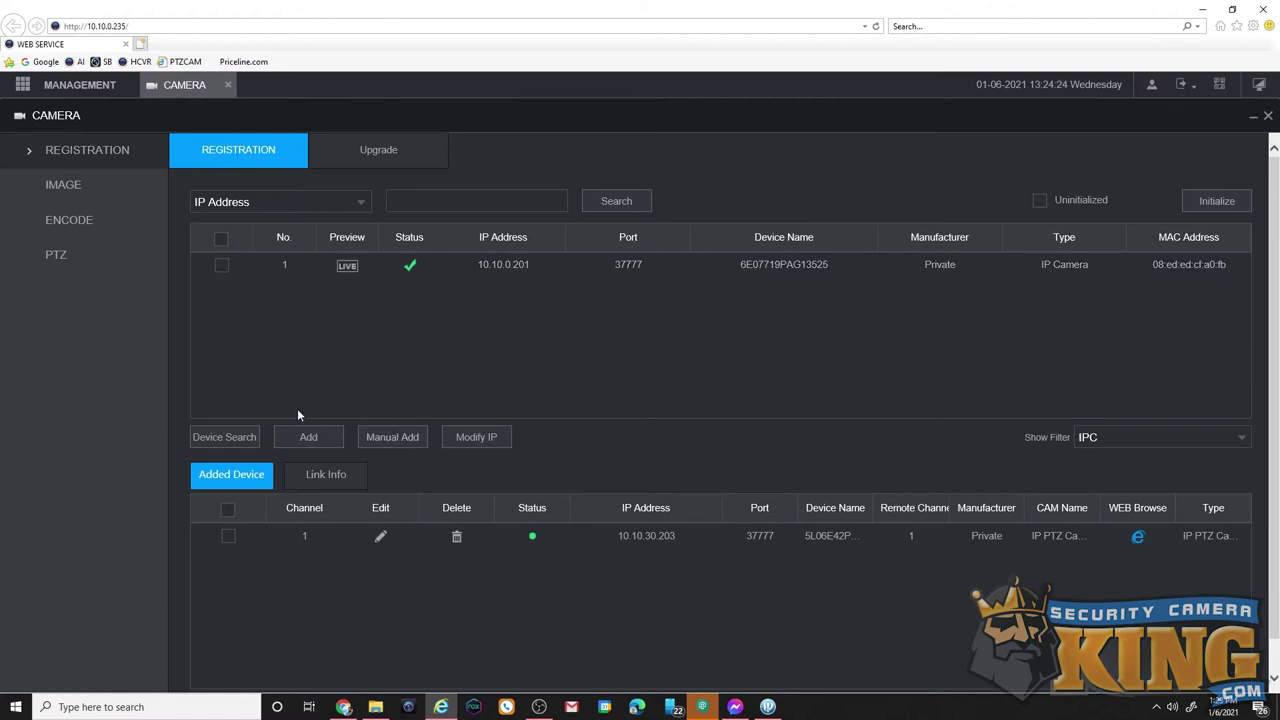
Open the Manual Add form and review its IP, port, username and password fields
click(383, 444)
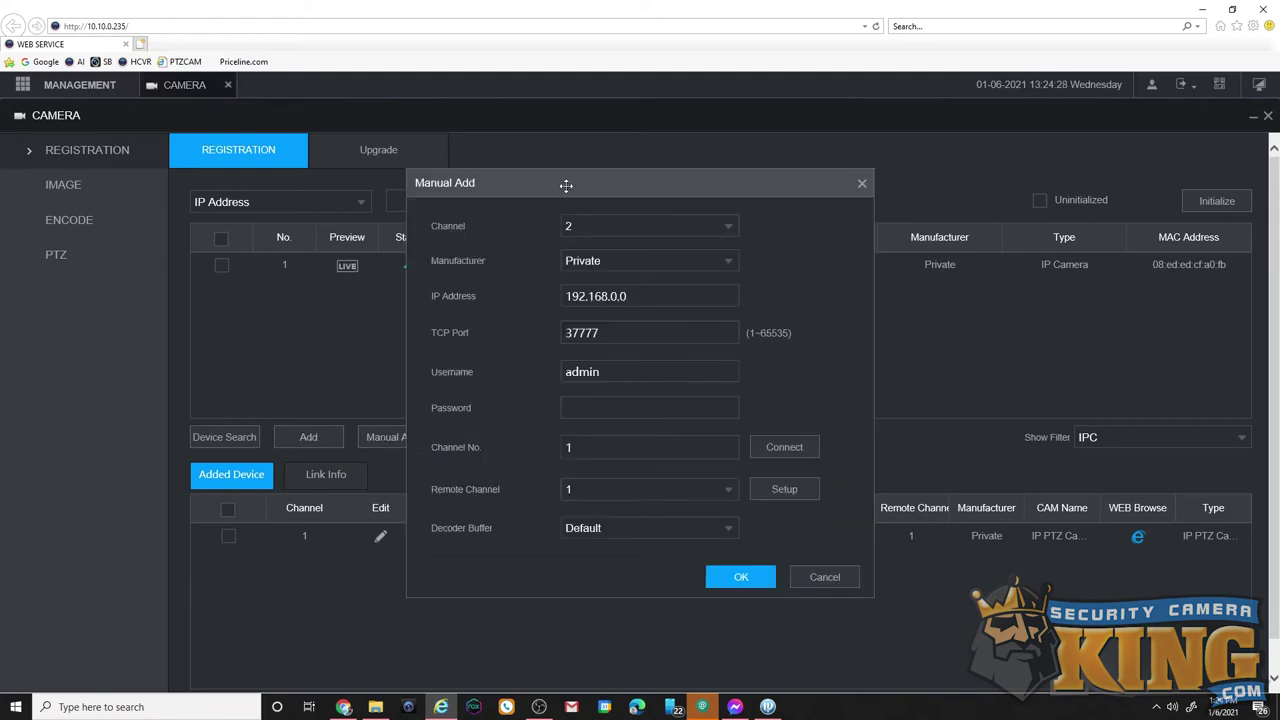
drag(566, 185, 873, 179)
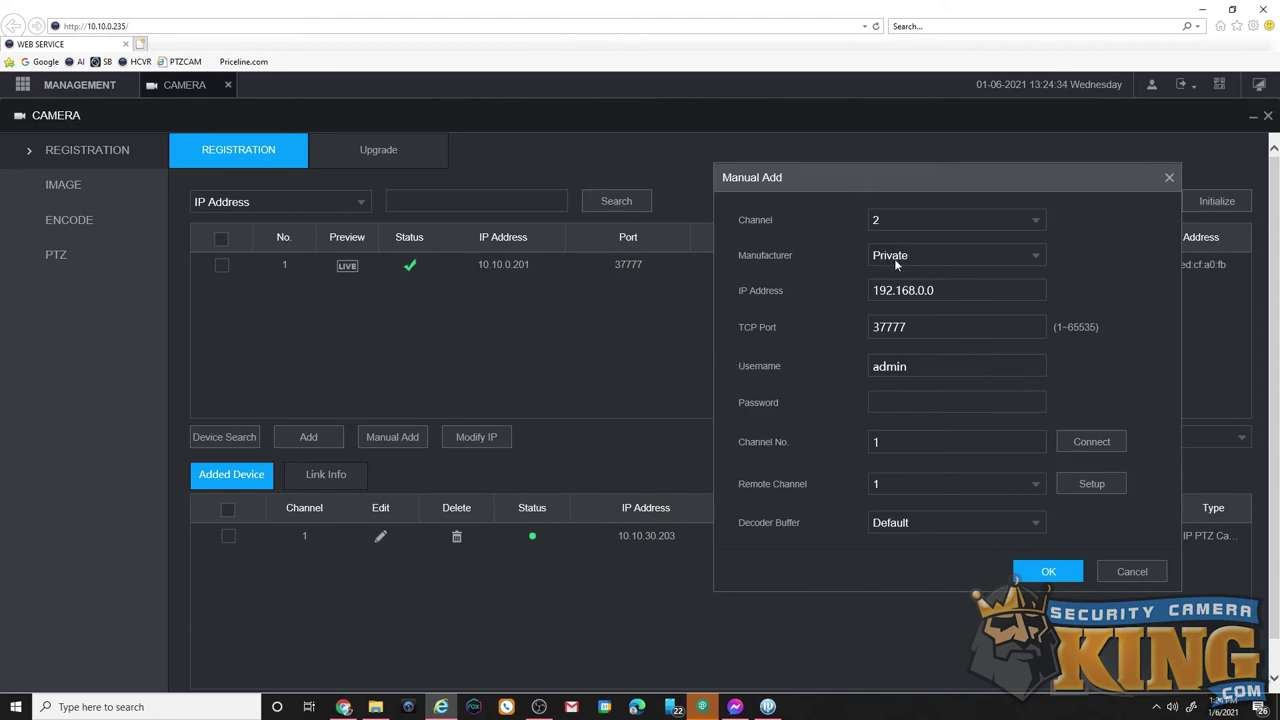
drag(957, 297, 822, 302)
drag(945, 332, 828, 327)
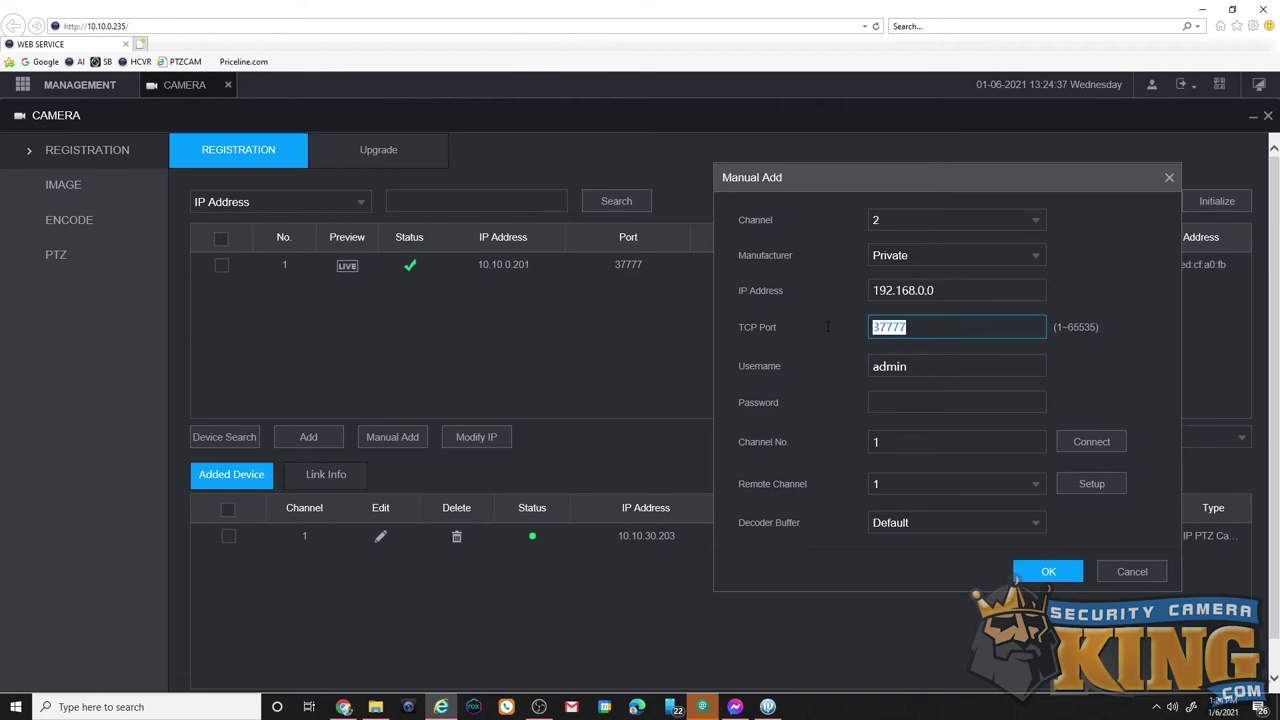
drag(926, 362, 868, 366)
click(906, 403)
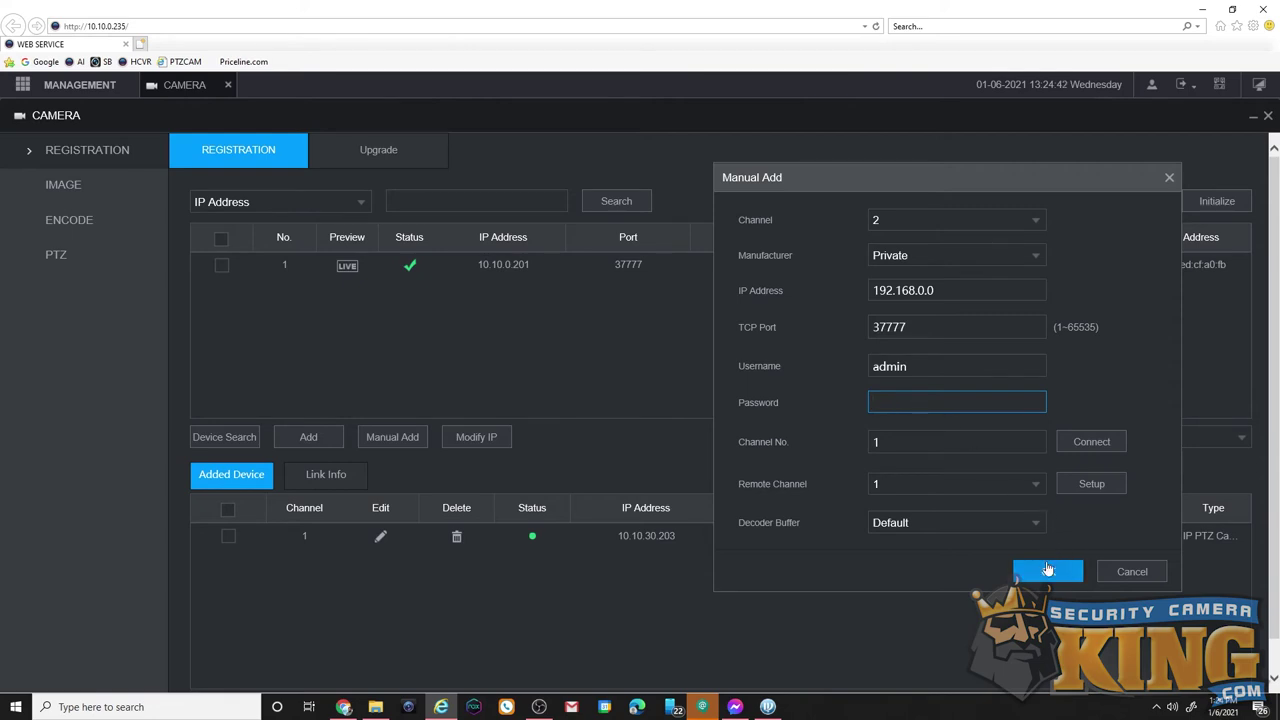
Try Onvif as the manufacturer, then set it back to Private
click(916, 255)
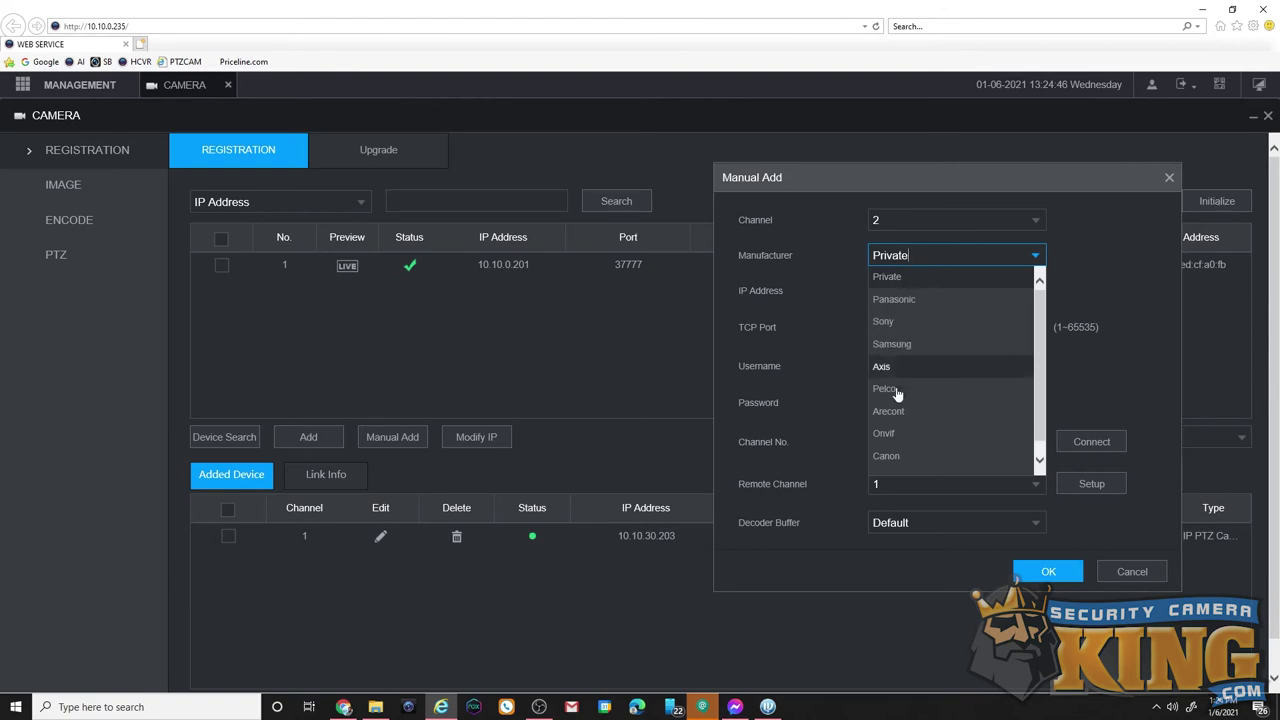
click(886, 441)
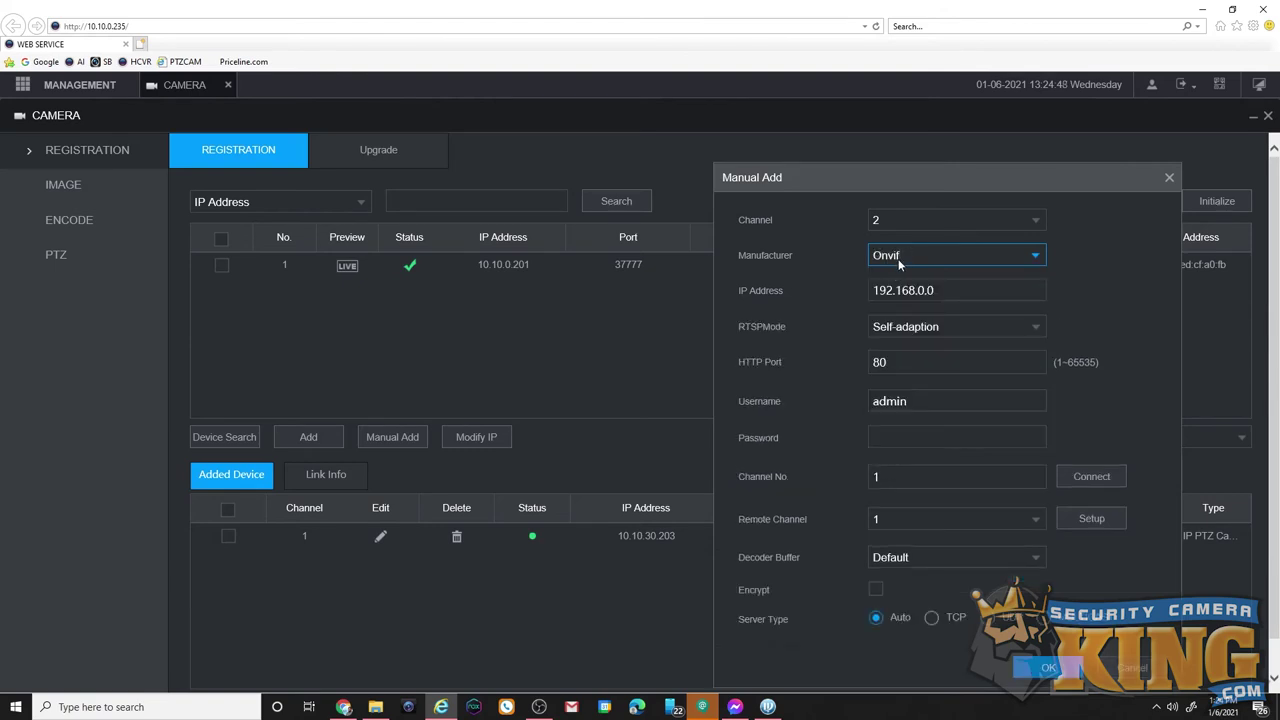
key(Tab)
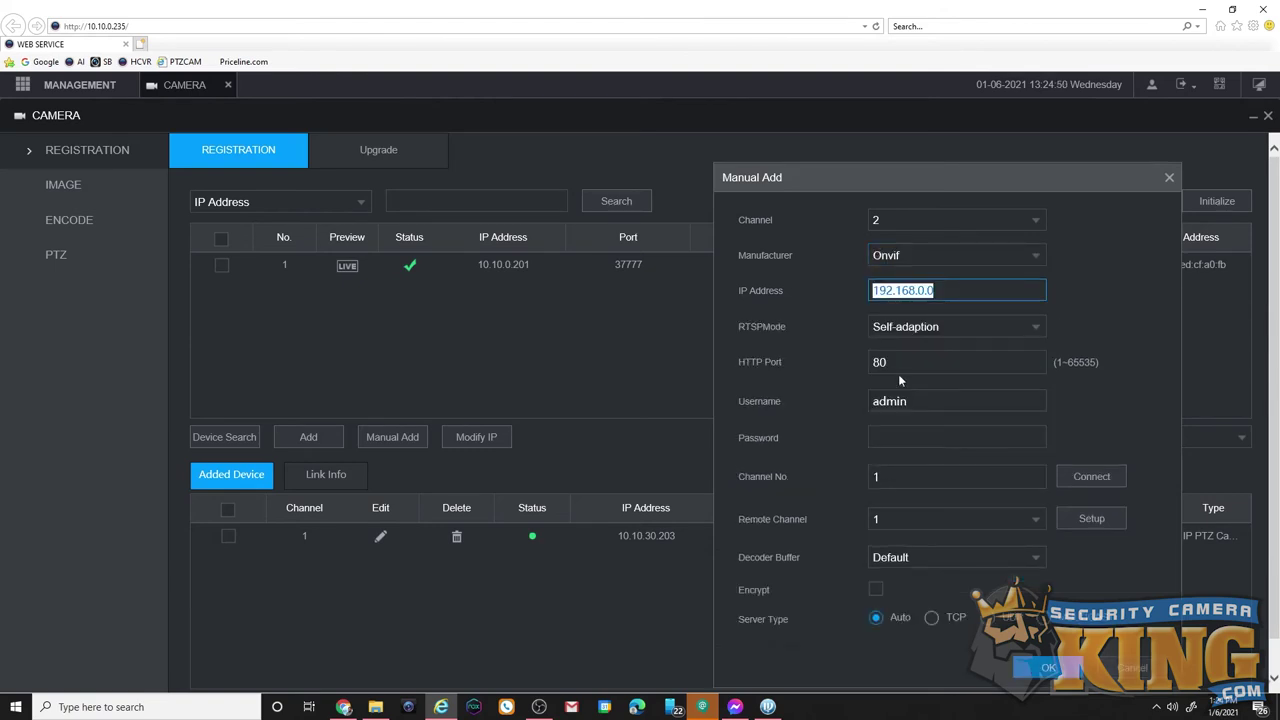
key(Tab)
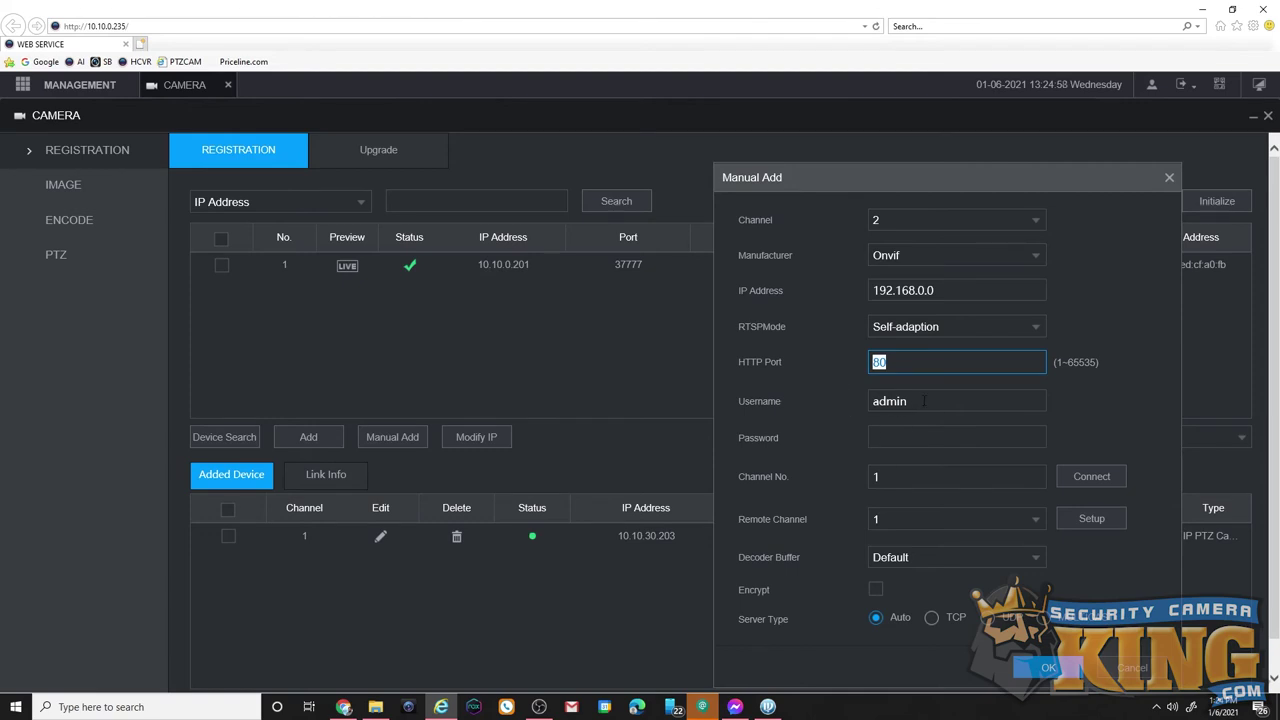
key(Tab)
click(912, 434)
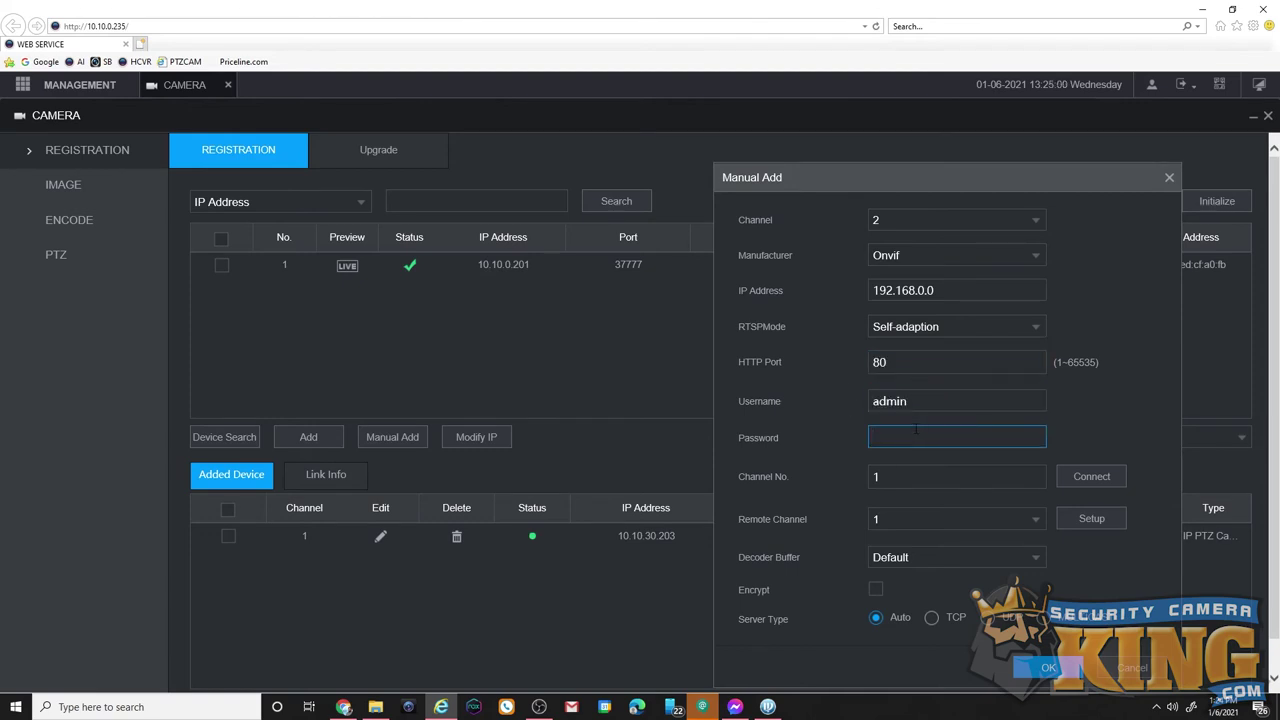
click(932, 257)
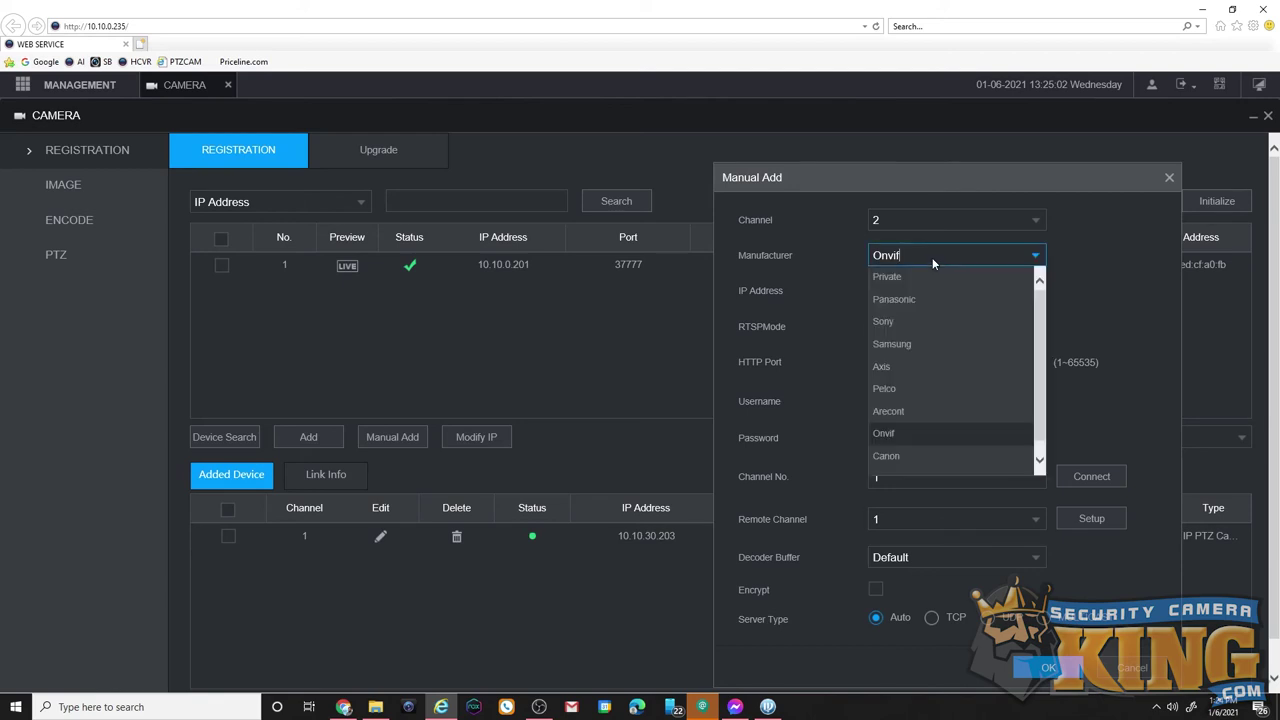
click(916, 276)
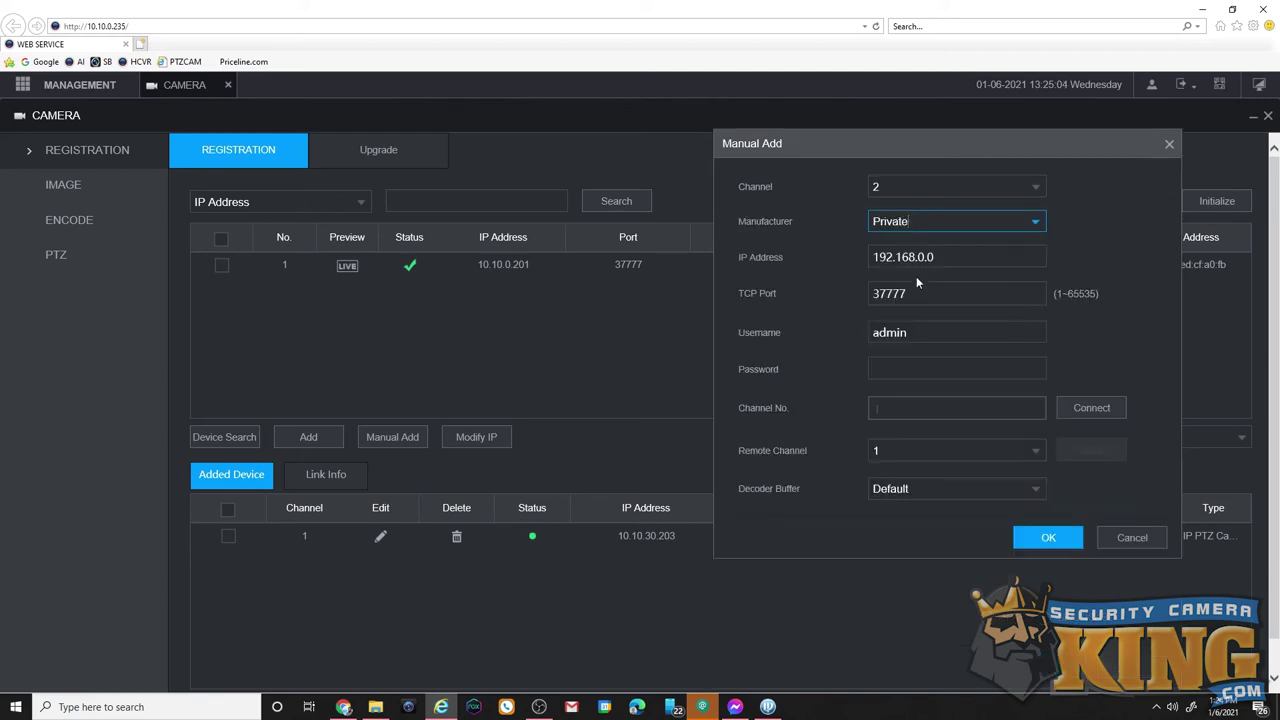
Enter IP 10.10.0.201 and the camera password, and save it as channel 2
drag(945, 257, 830, 249)
text(10.10.0.201)
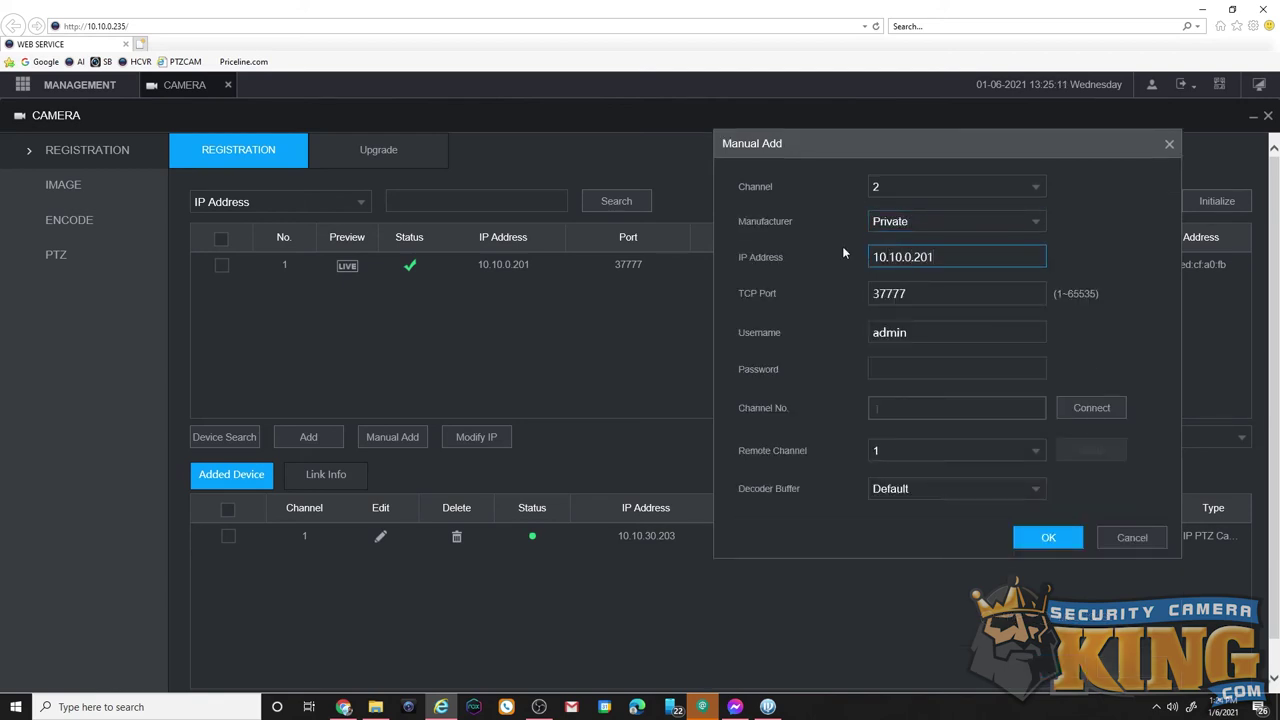
key(Tab)
key(Tab)
text(••••••)
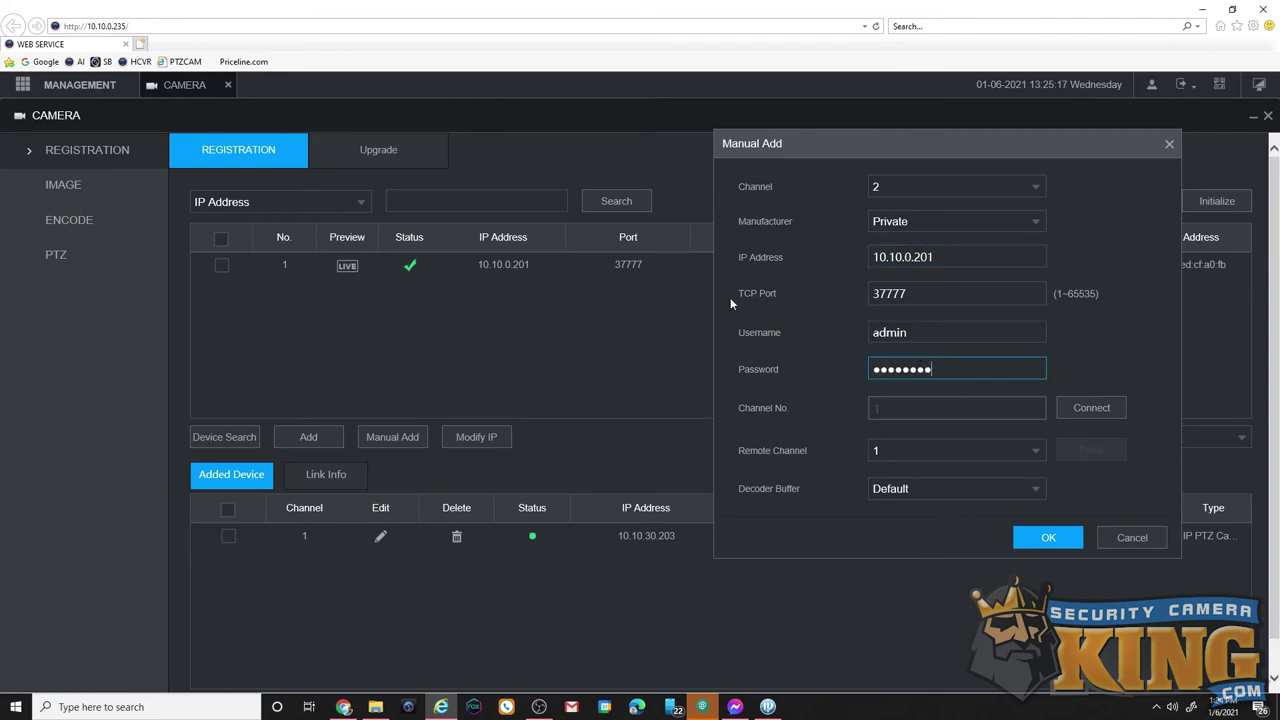
click(1051, 537)
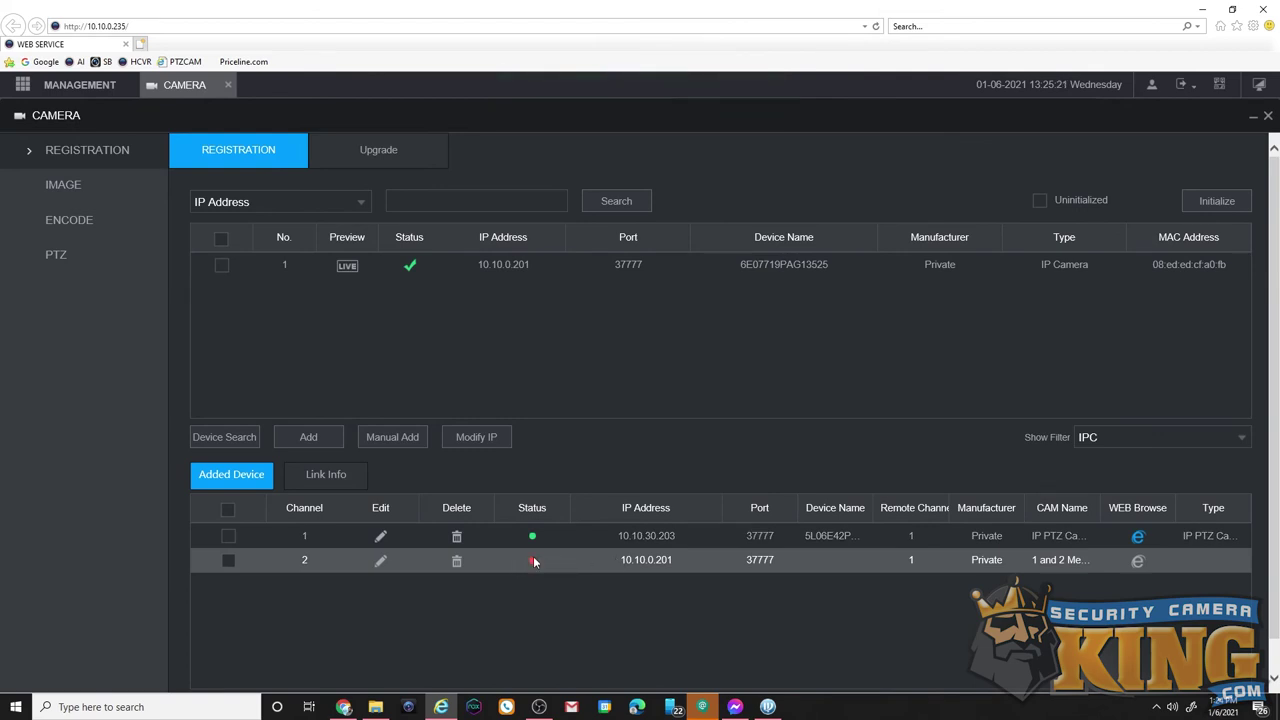
Refresh to show channel 2 online, then display the IPC feed in the first live pane
scroll(660, 364, down, 1)
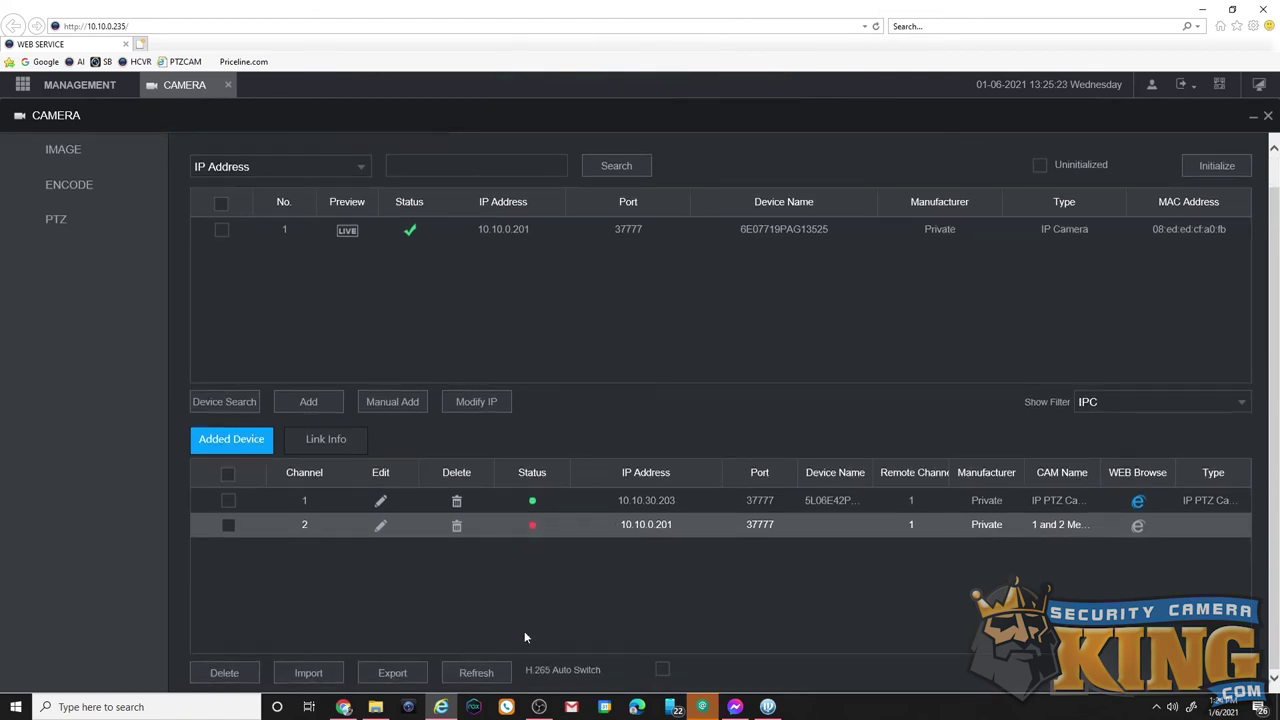
click(497, 673)
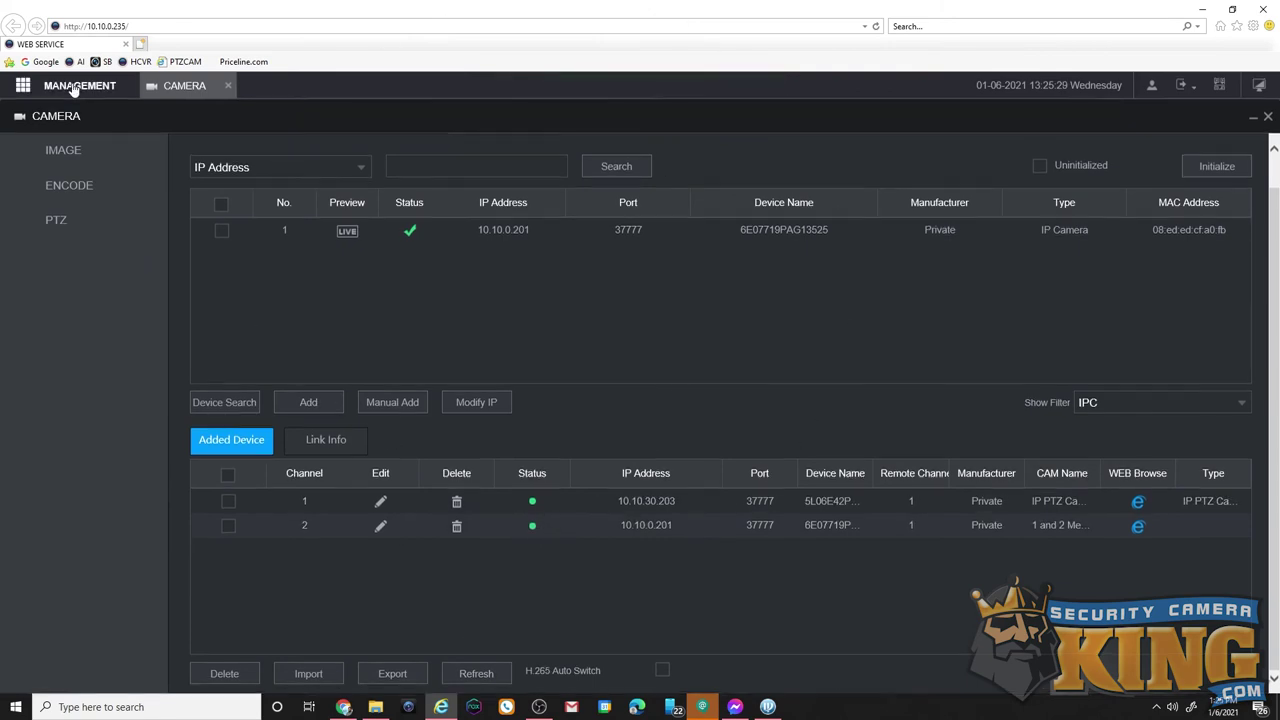
click(228, 86)
click(200, 314)
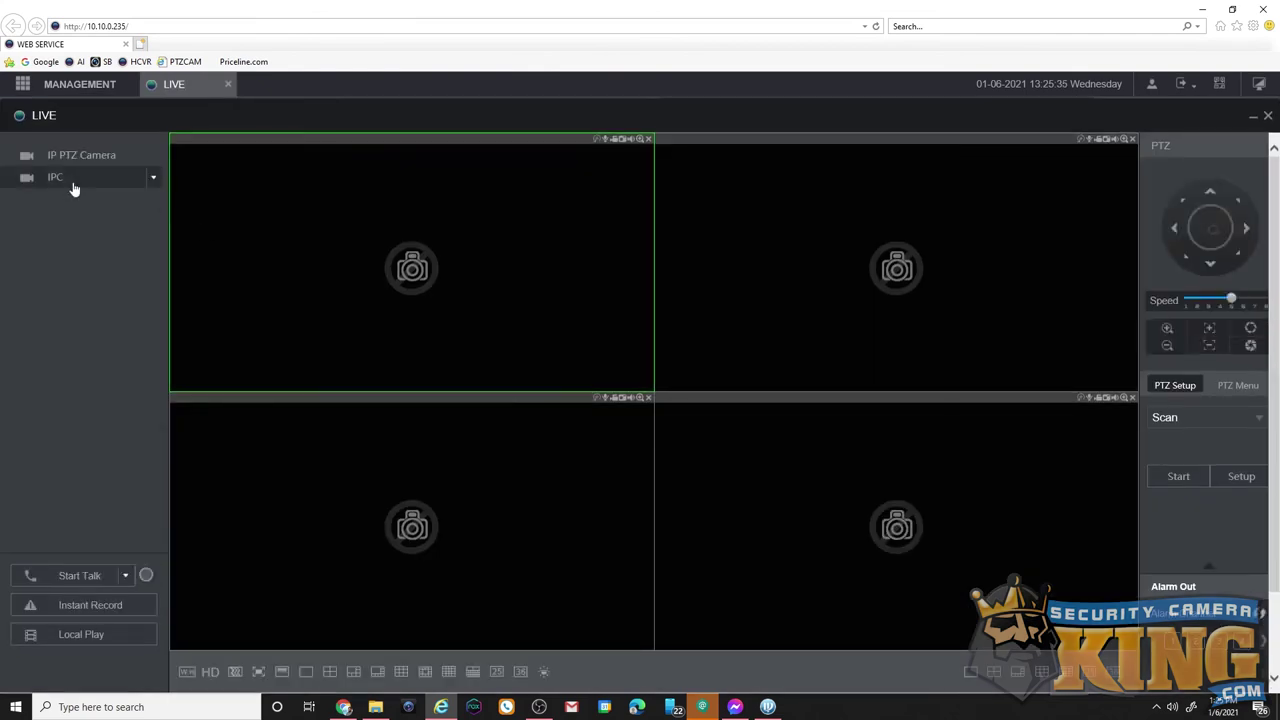
double_click(66, 178)
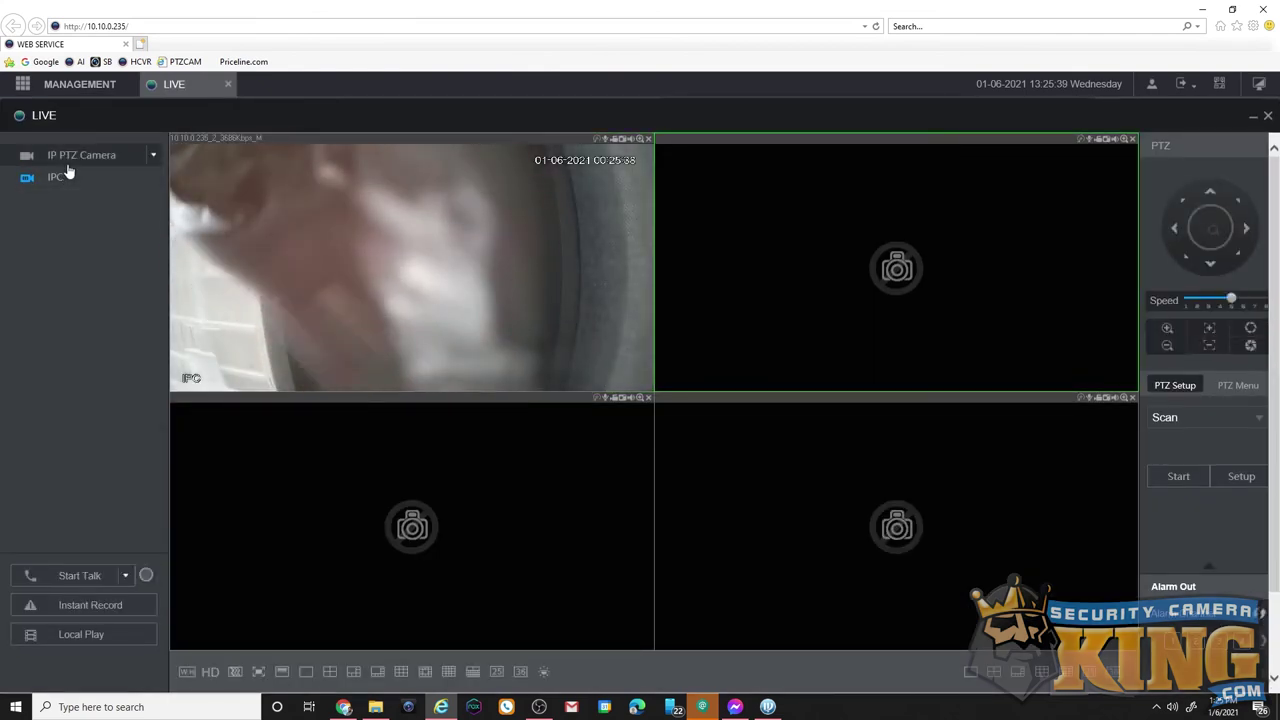